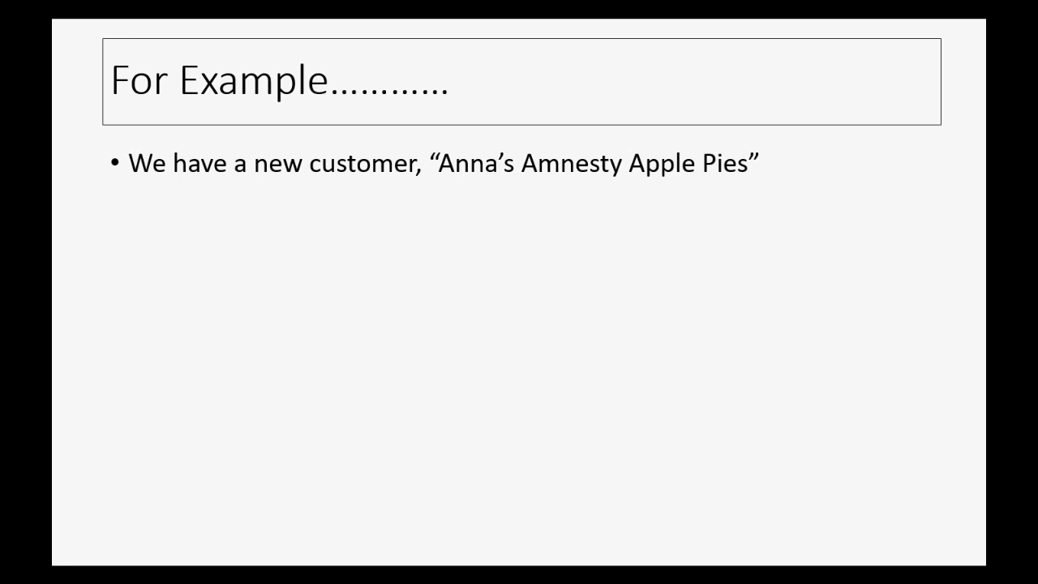
key(Right)
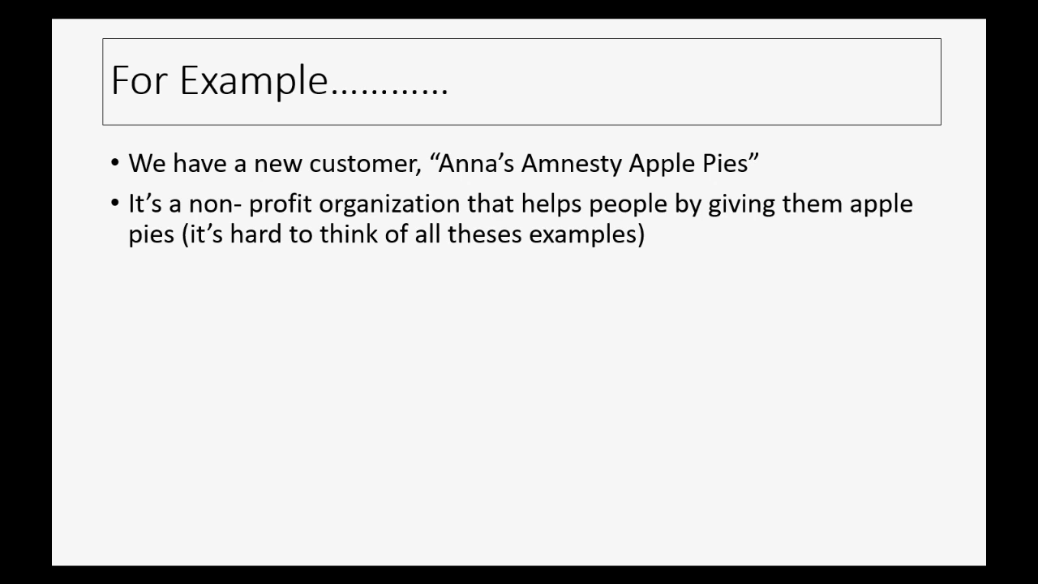
key(Right)
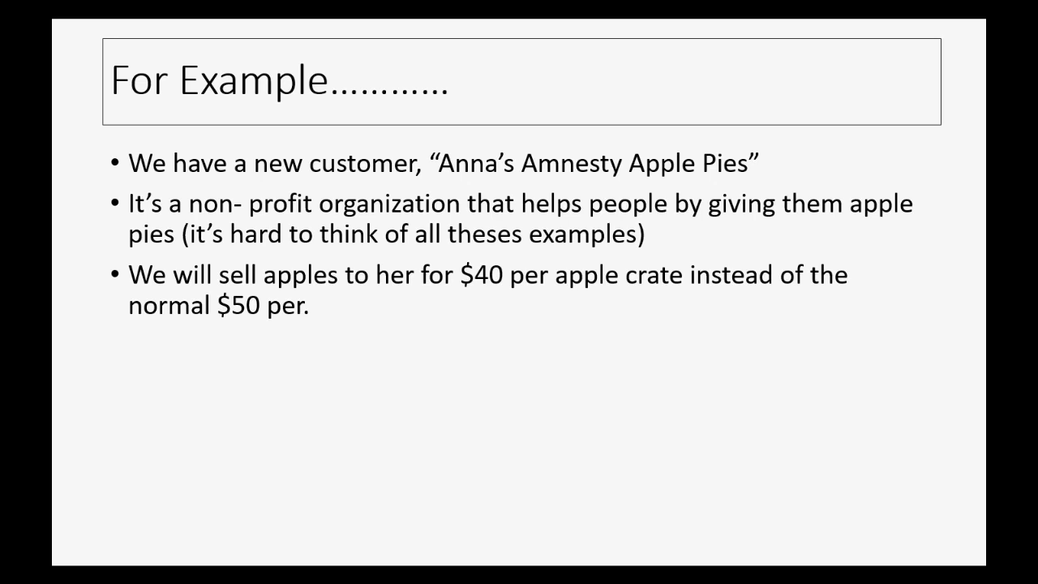
key(Right)
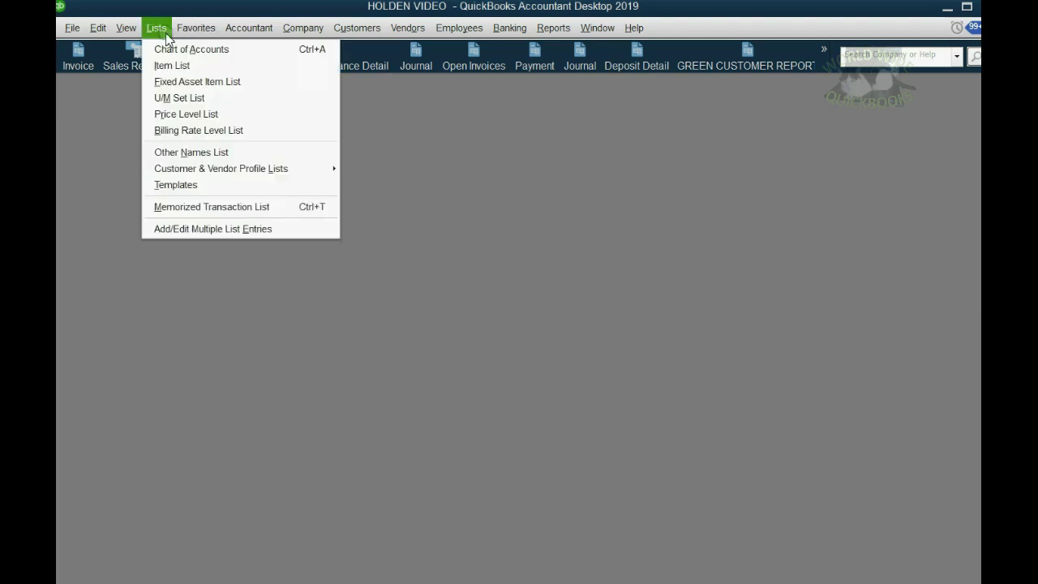
Step: Create a new Per Item price level named APPLES HOMELESS in the Price Level List
click(180, 115)
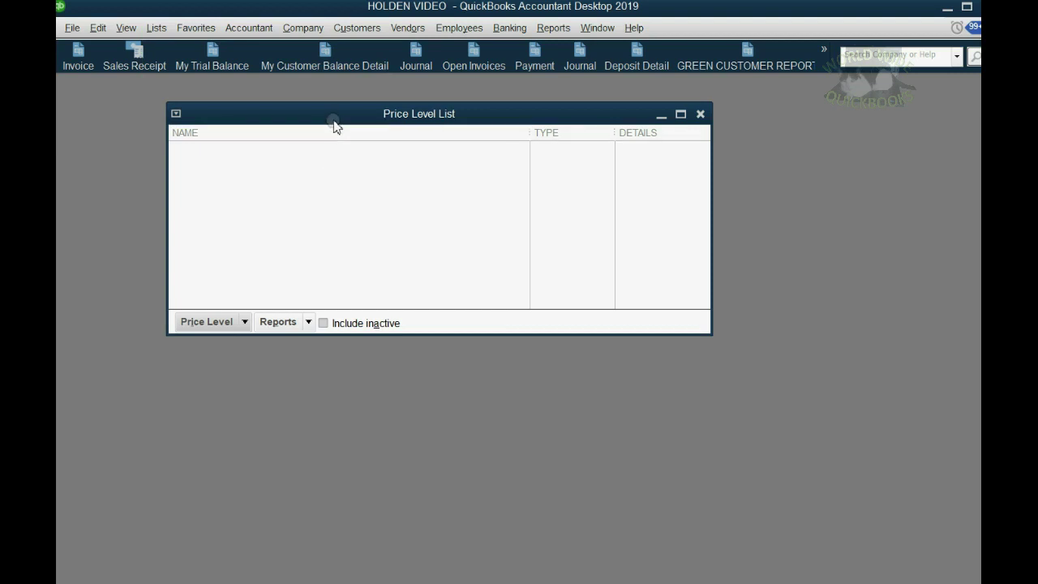
drag(336, 123, 330, 113)
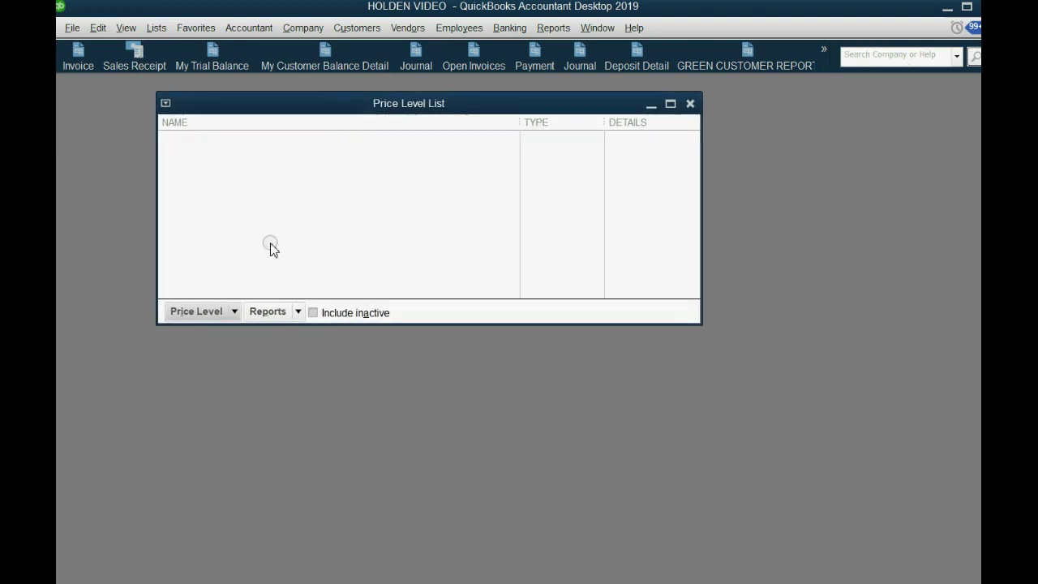
click(234, 313)
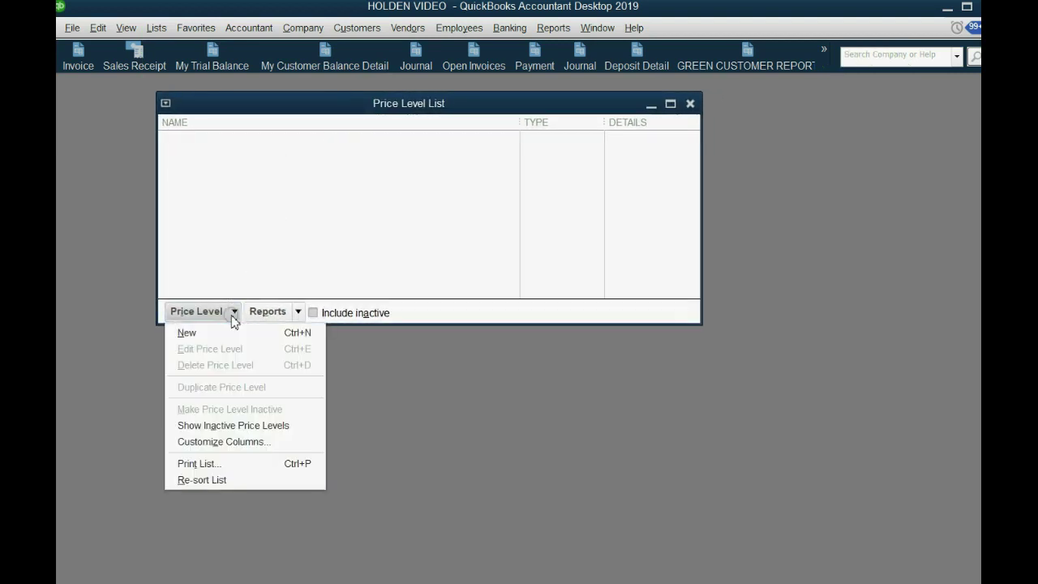
click(228, 334)
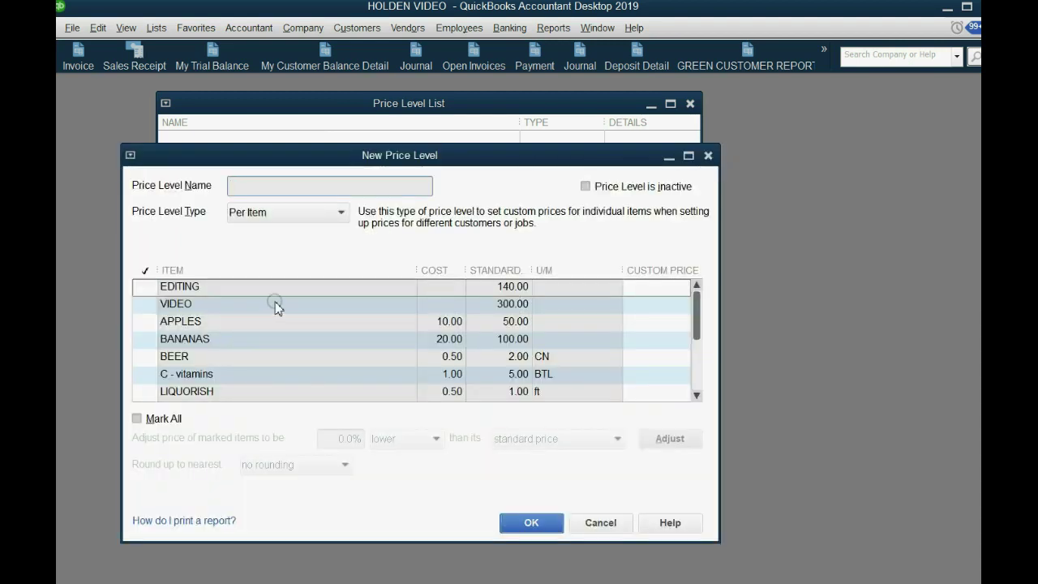
text(APLLES HOMELESS)
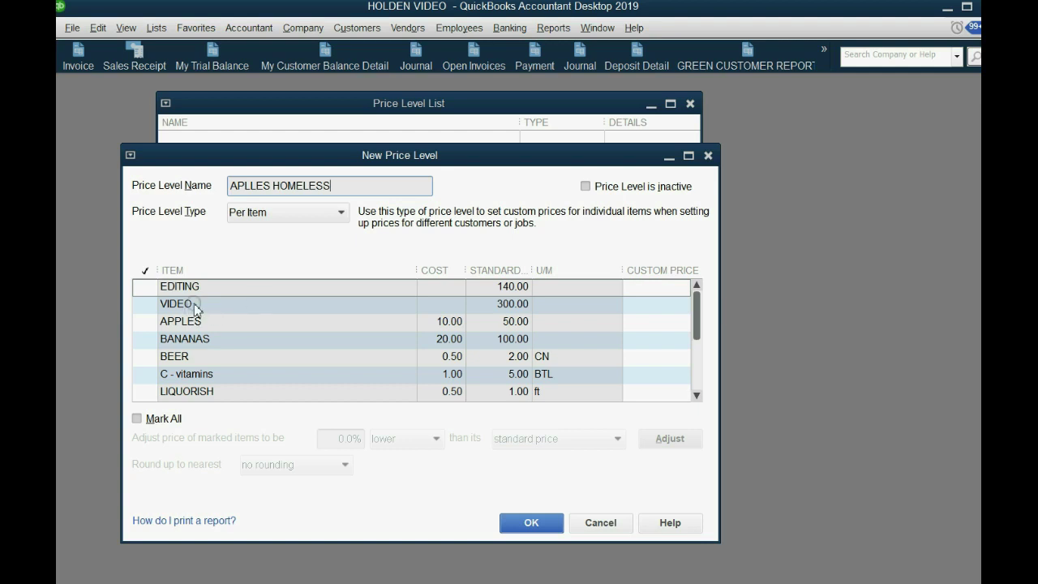
click(260, 189)
key(BackSpace)
text(P)
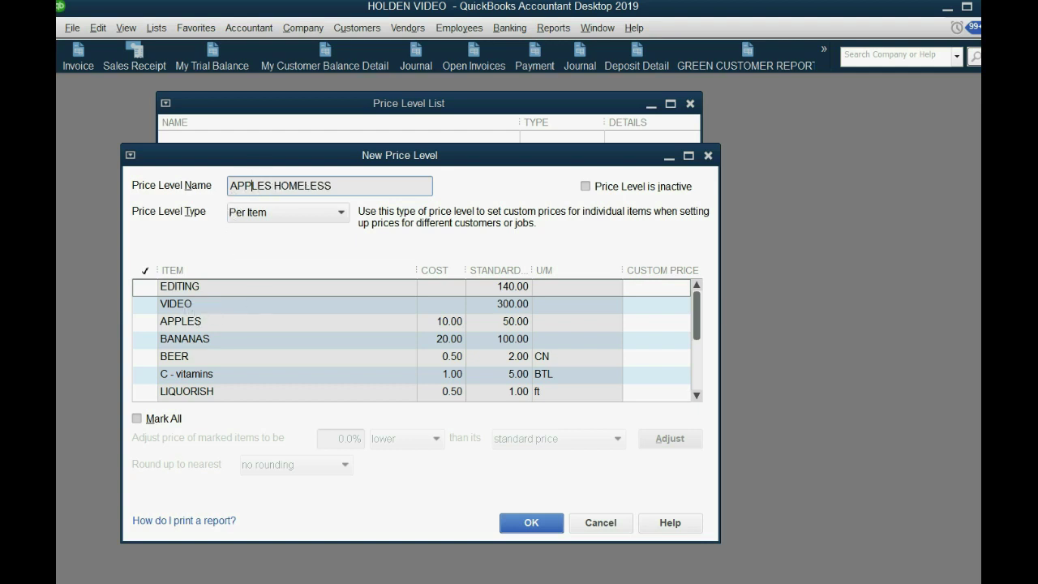
Step: Mark the APPLES item in the price level and set its custom price to 40.00
click(147, 324)
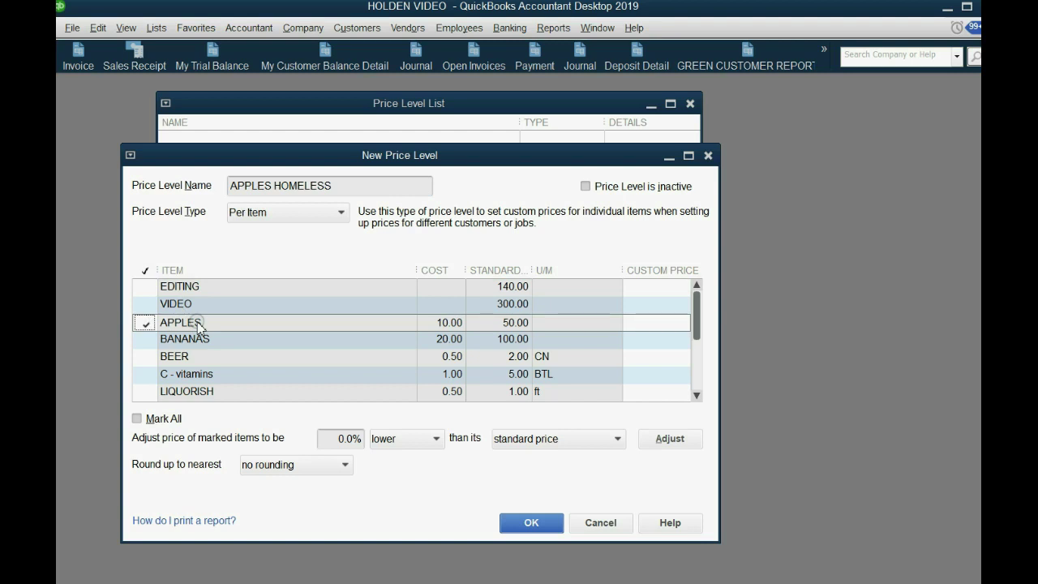
click(640, 322)
text(40)
key(Tab)
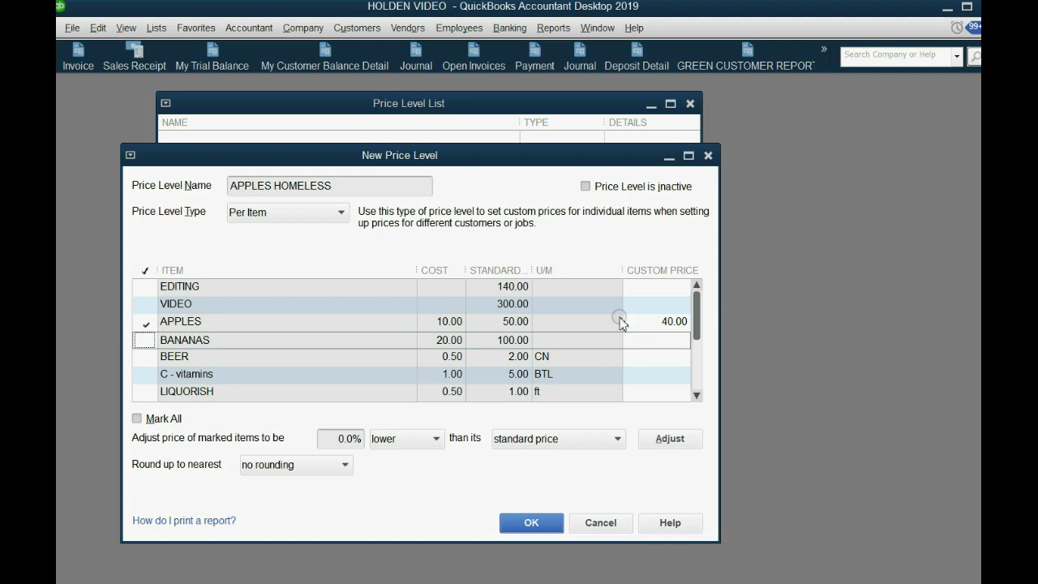
Step: Save the APPLES HOMELESS price level, declining the adjustment of the selected prices
click(517, 322)
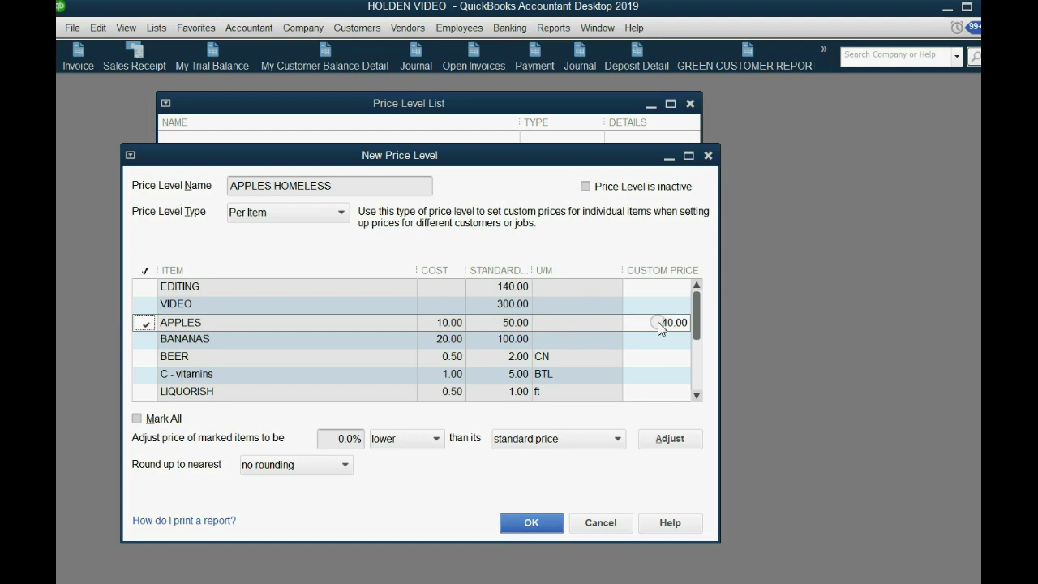
click(545, 527)
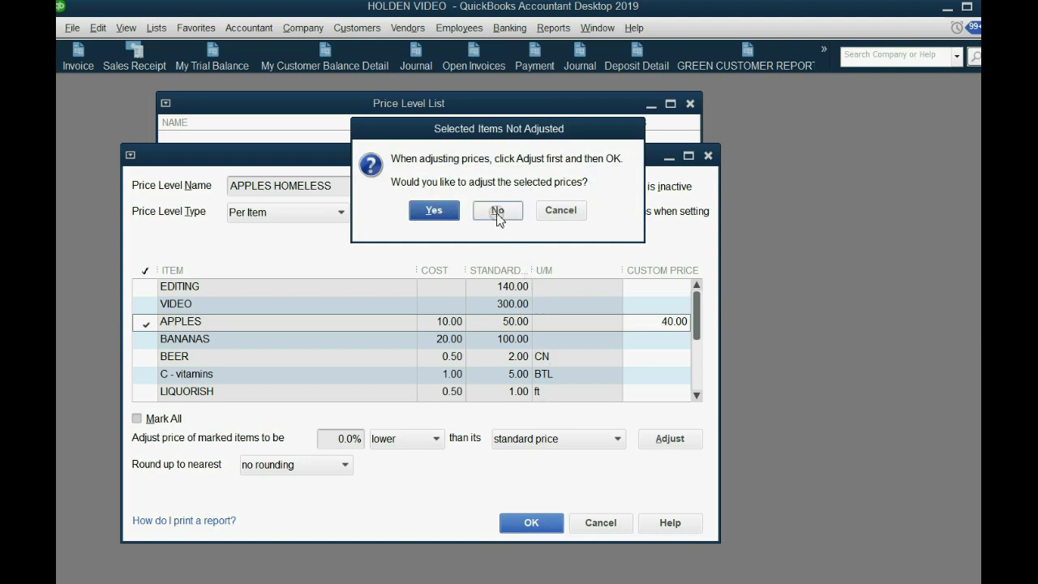
click(664, 436)
click(531, 323)
click(511, 322)
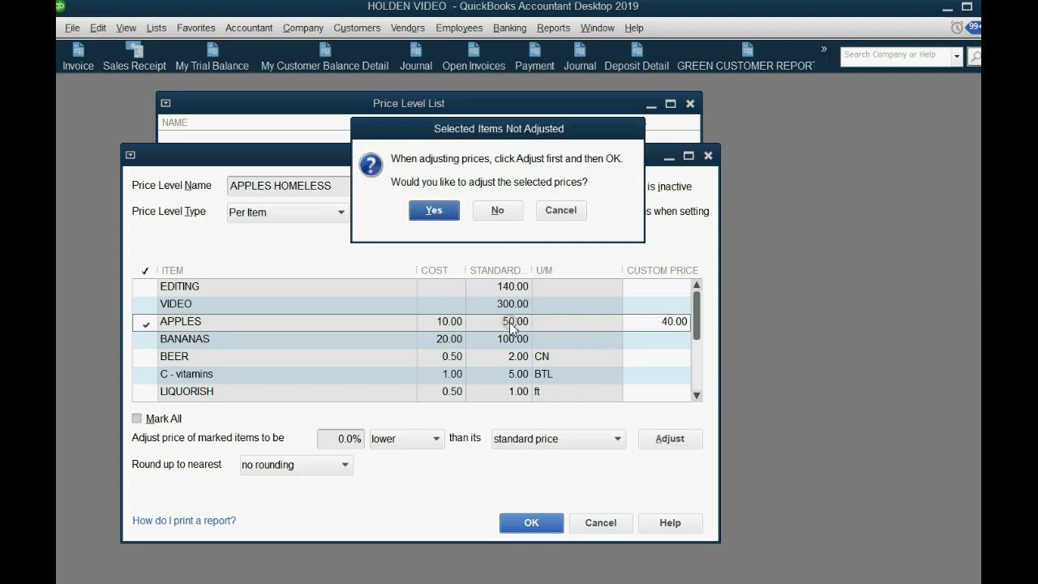
click(493, 213)
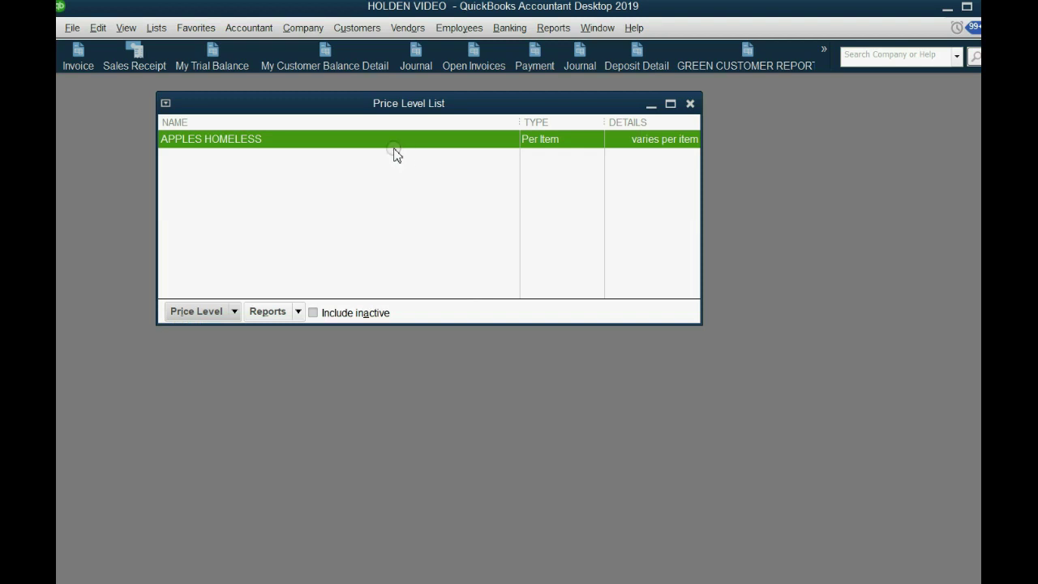
Step: Reopen the APPLES HOMELESS price level to check the custom price for APPLES, and close the Price Level List
click(304, 144)
double_click(305, 144)
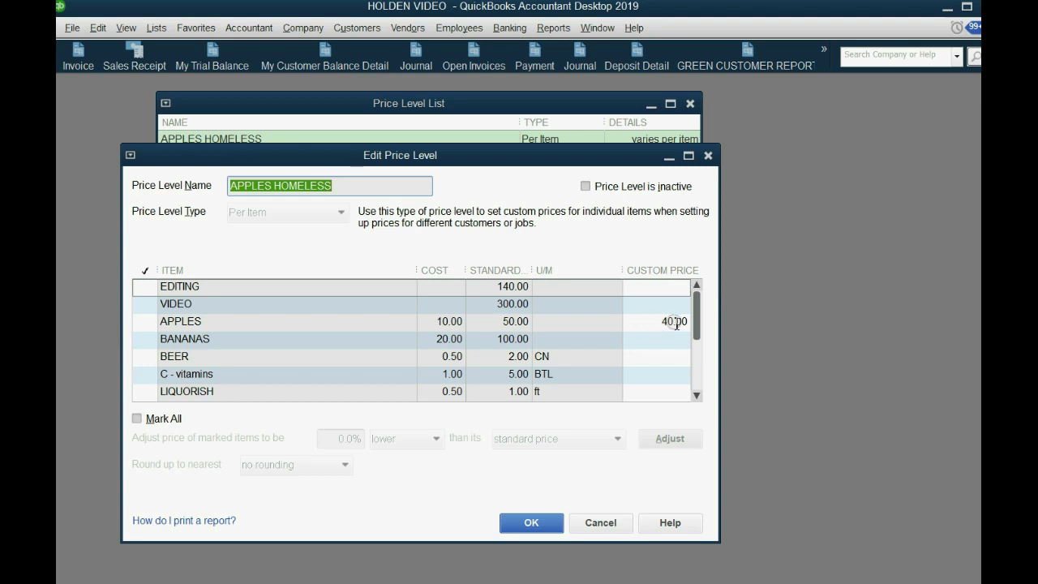
click(532, 523)
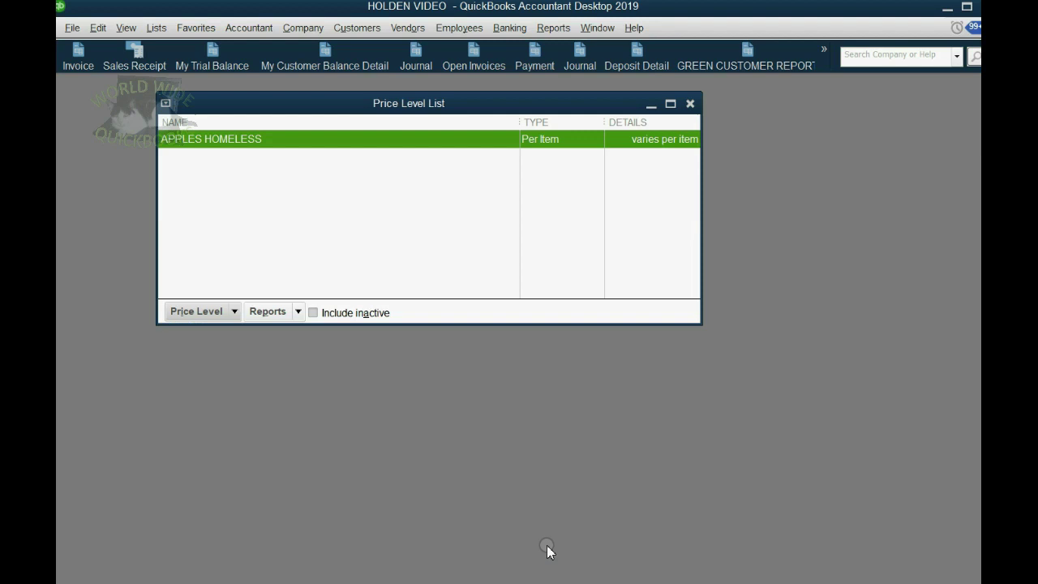
mouse_move(774, 583)
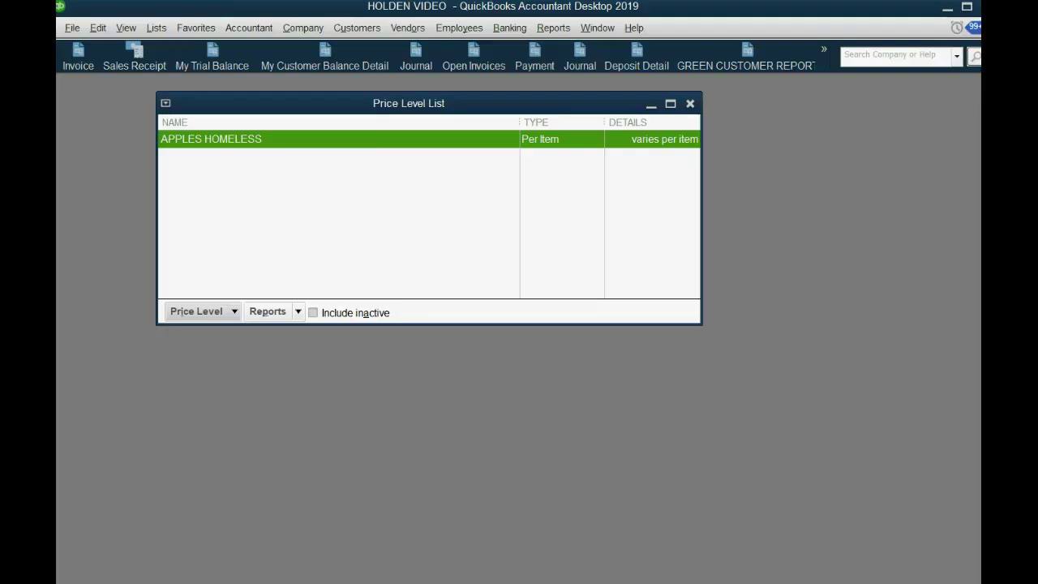
click(689, 104)
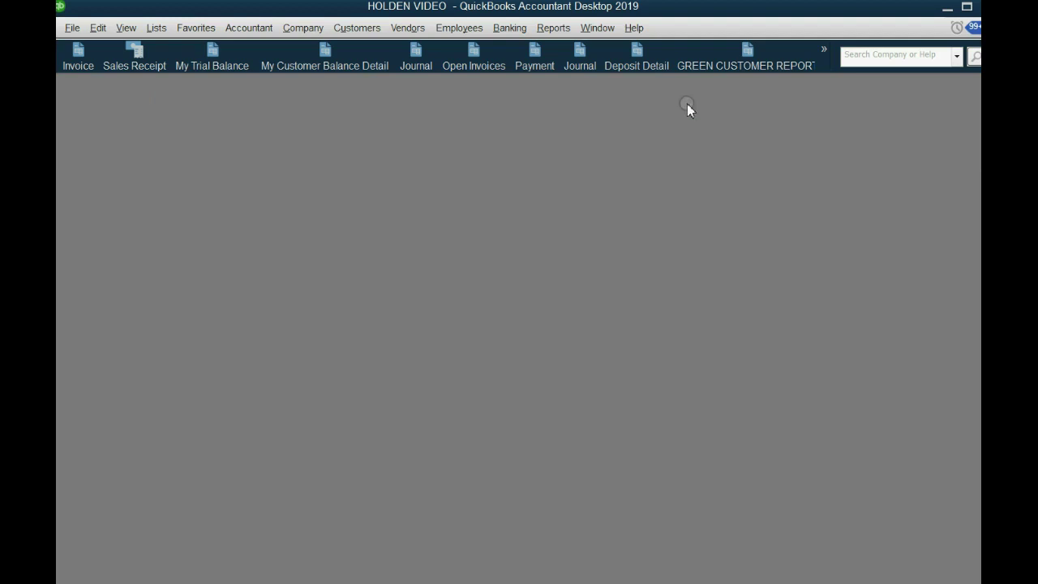
Step: Start a new customer in the Customer Center and enter ANNNNA'S PIES as the customer name
click(370, 30)
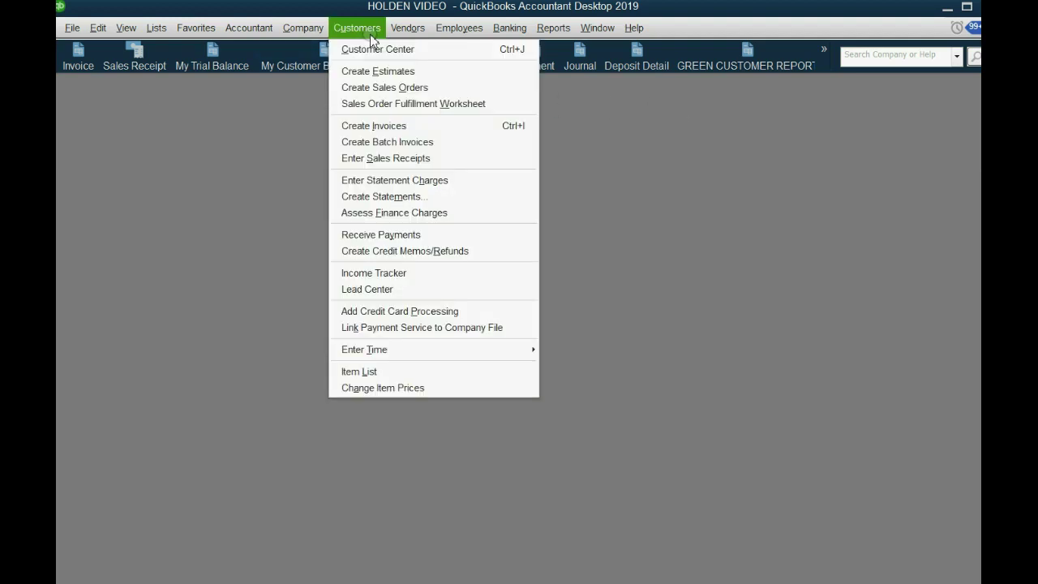
click(375, 50)
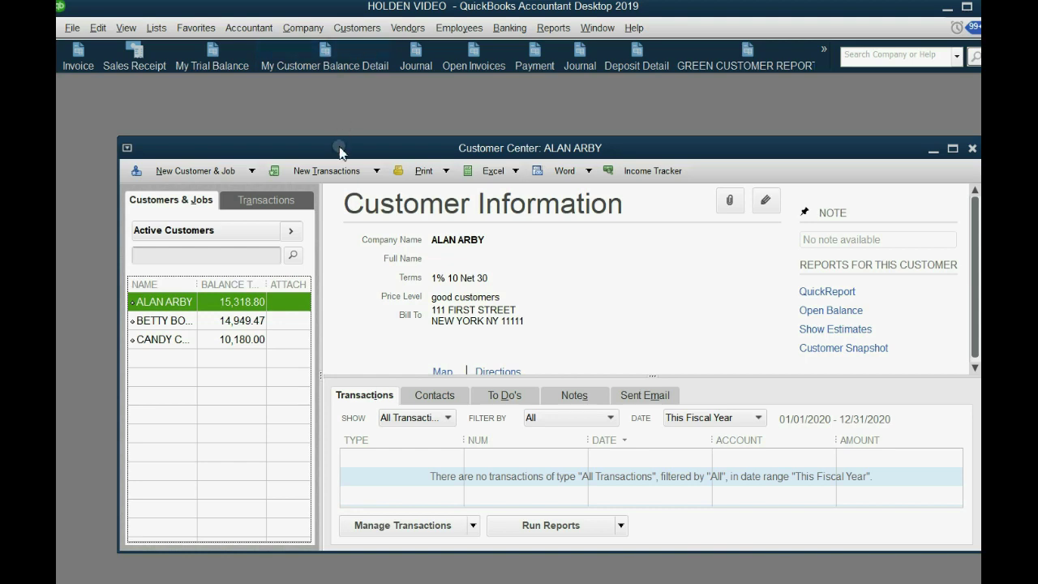
drag(340, 149, 310, 113)
click(168, 134)
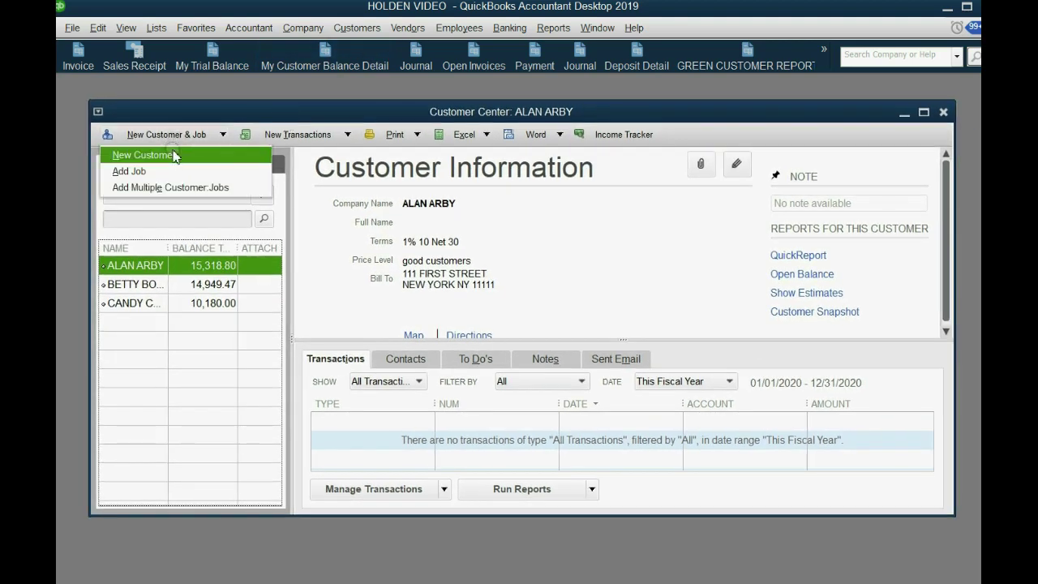
click(174, 155)
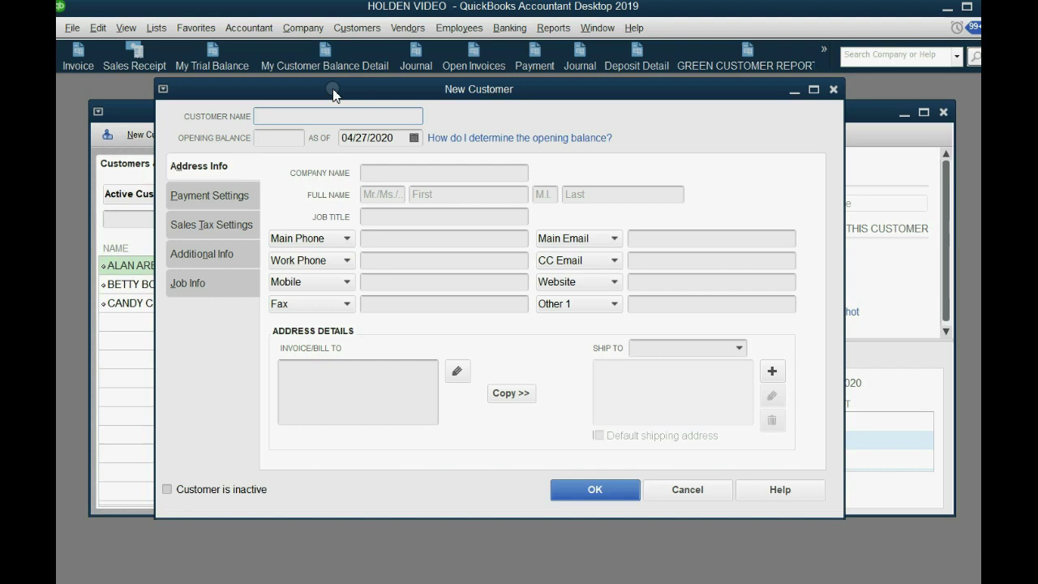
text(ANNNNA'S PIES)
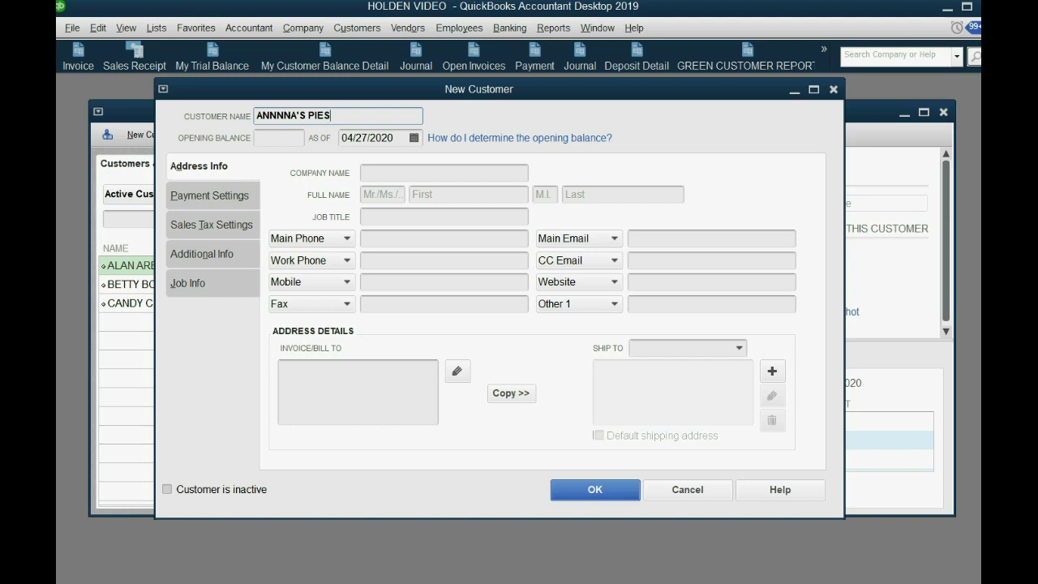
drag(380, 90, 385, 96)
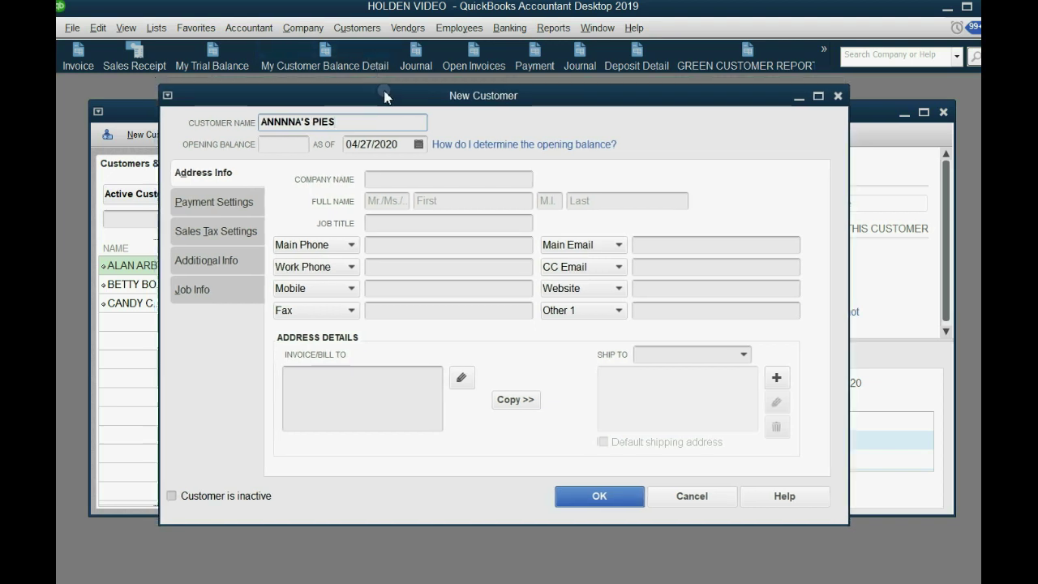
click(245, 203)
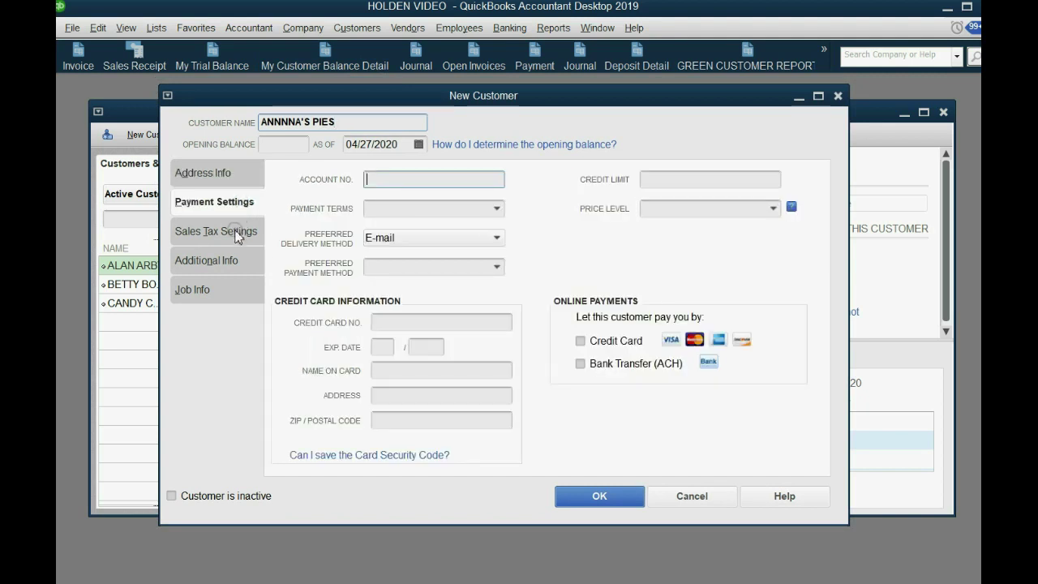
click(235, 232)
click(230, 261)
click(223, 290)
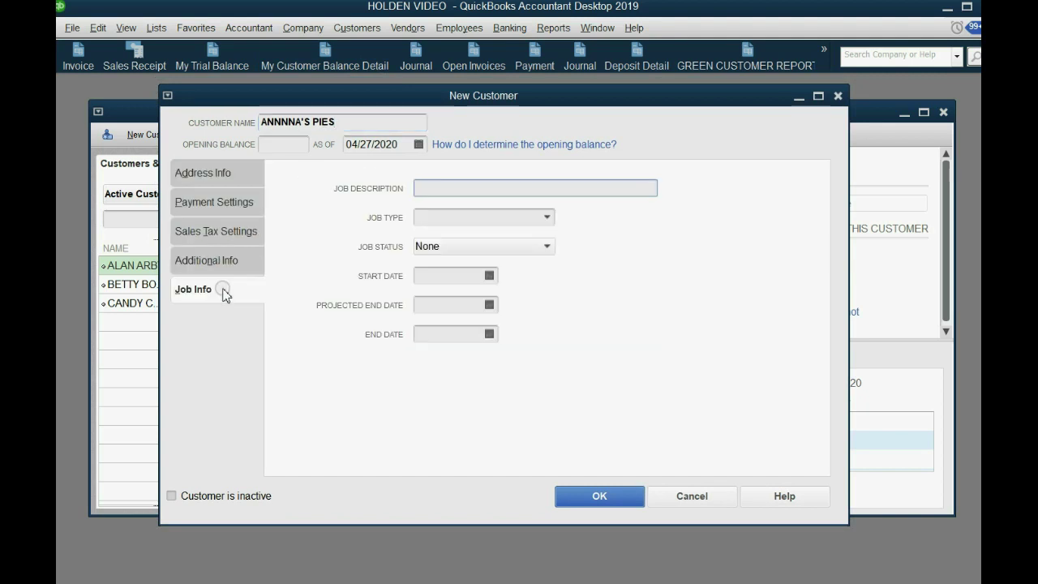
click(220, 258)
click(221, 232)
Step: Assign the APPLES HOMELESS price level in the new customer's payment settings and save the customer
click(222, 203)
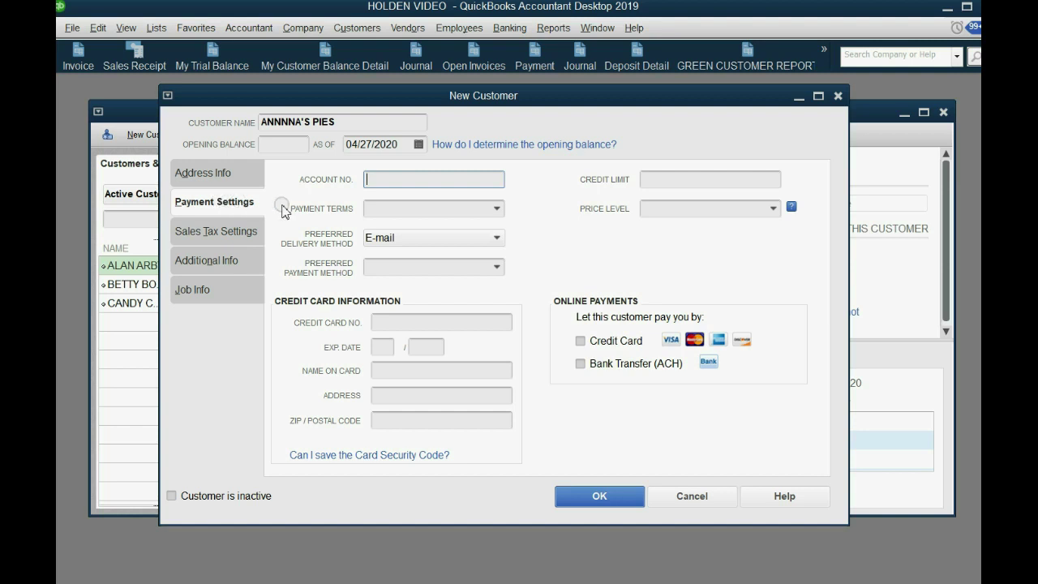
click(772, 208)
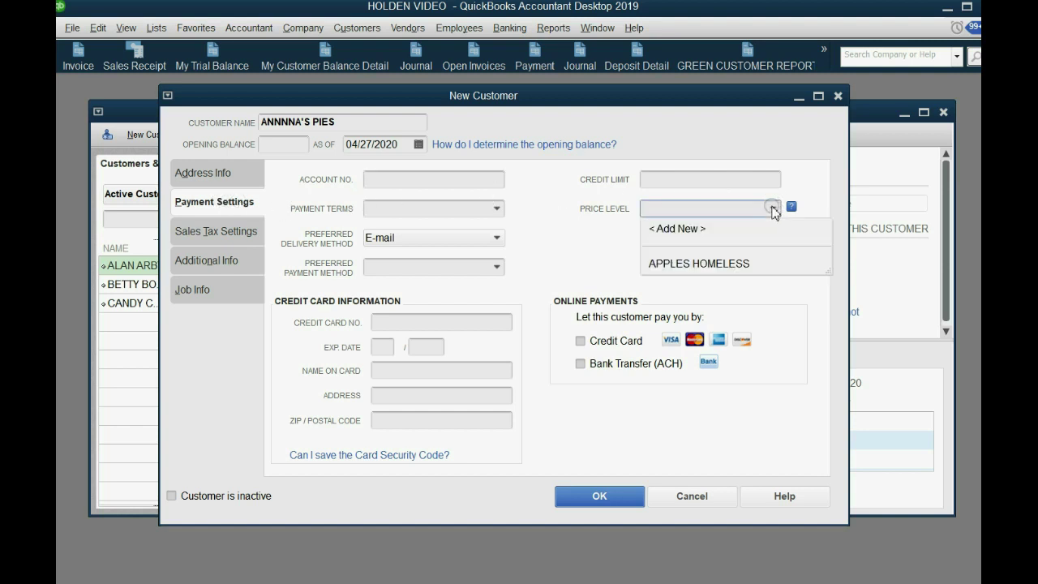
click(728, 265)
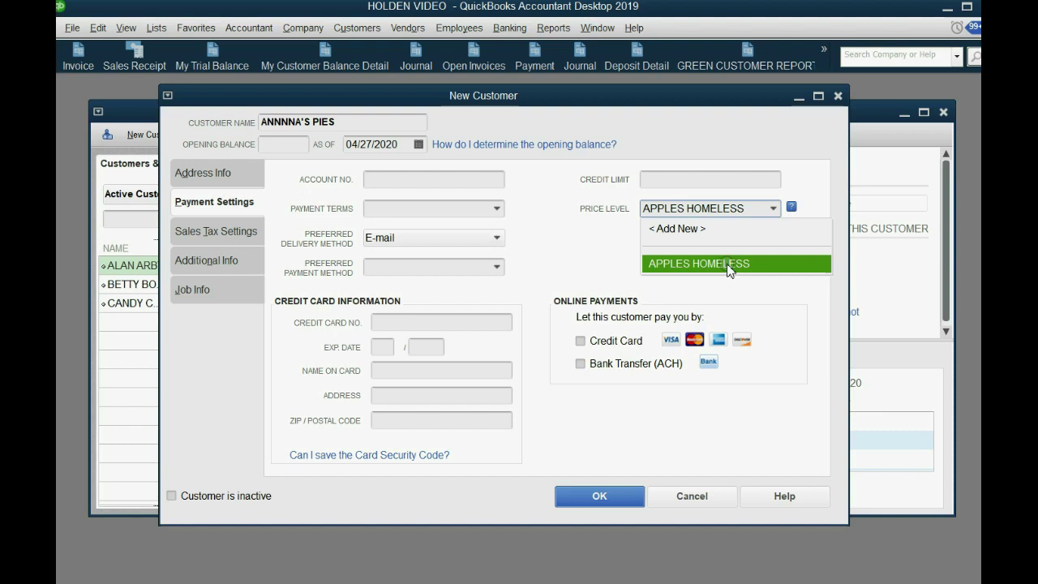
click(729, 266)
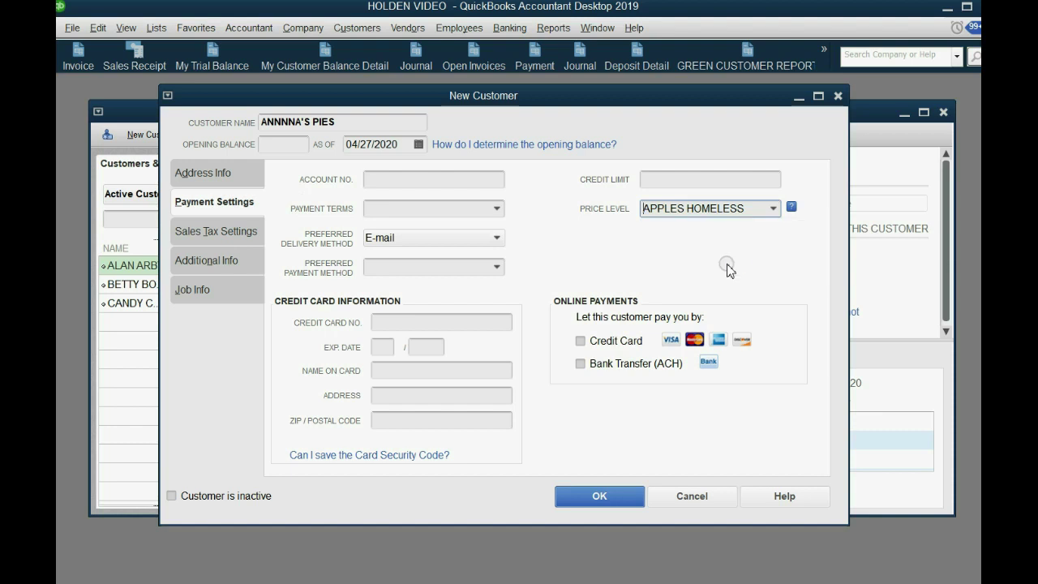
click(619, 498)
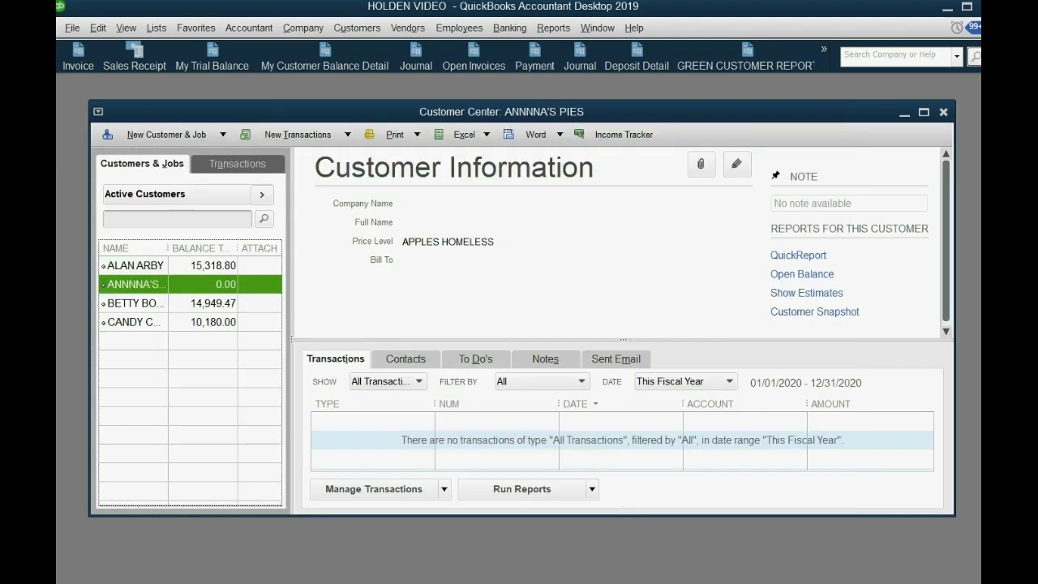
Step: Switch to the PowerPoint slide show and reveal the next bullet of the example
mouse_move(336, 582)
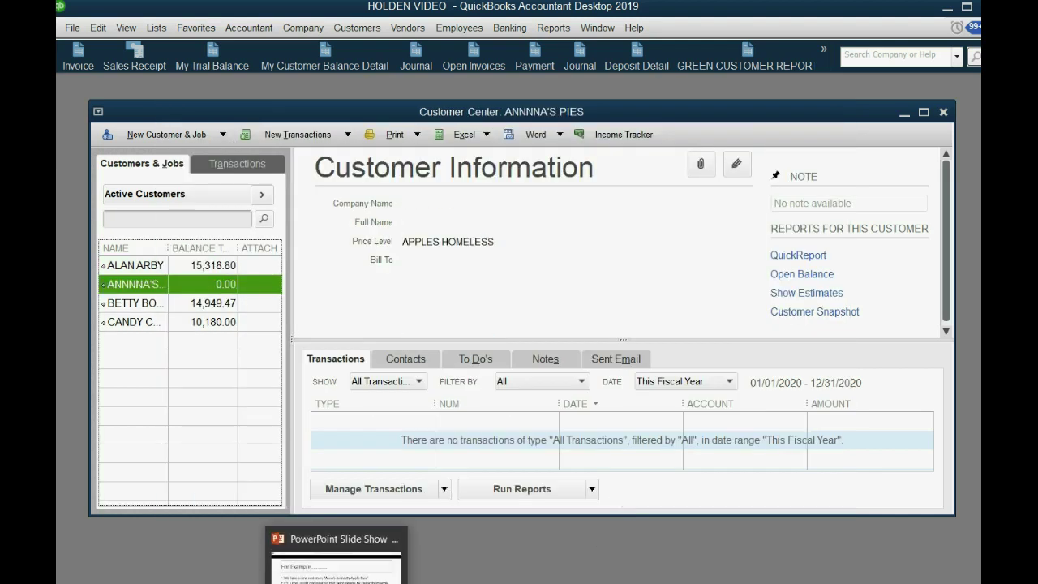
click(337, 559)
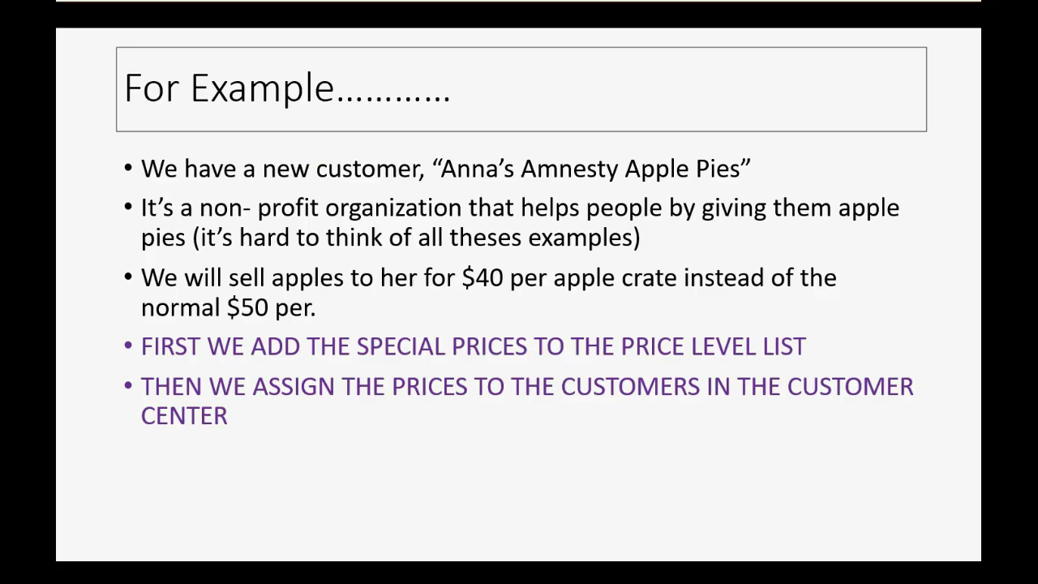
click(481, 517)
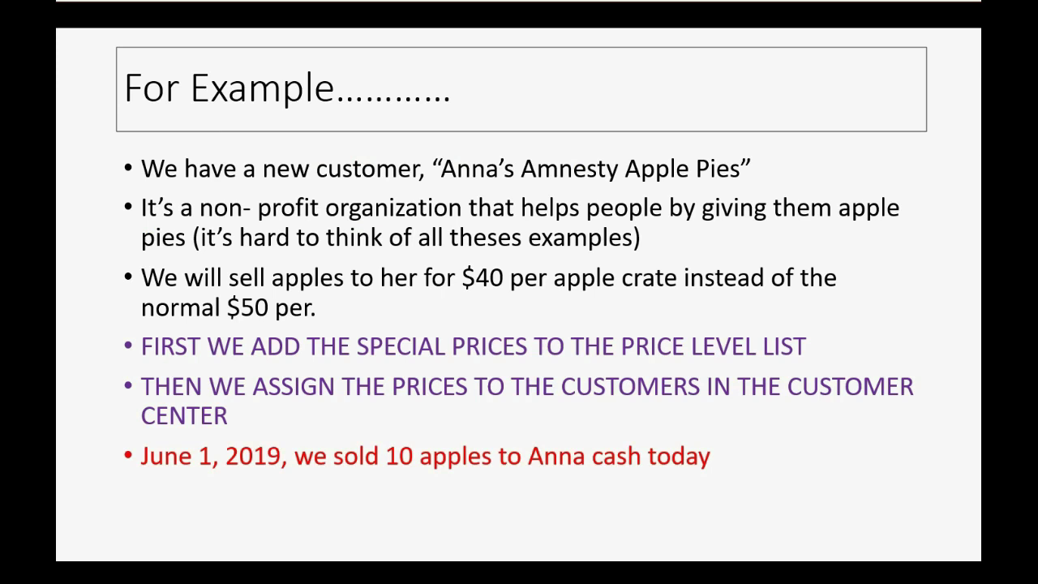
Step: Switch back to QuickBooks, close the Customer Center and open a new sales receipt
key(alt+Tab)
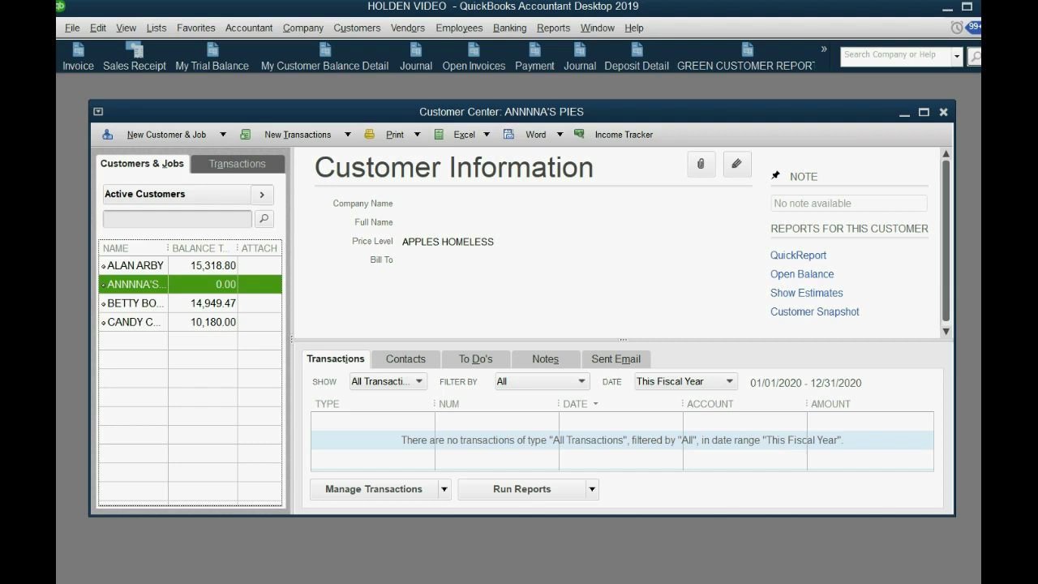
click(943, 112)
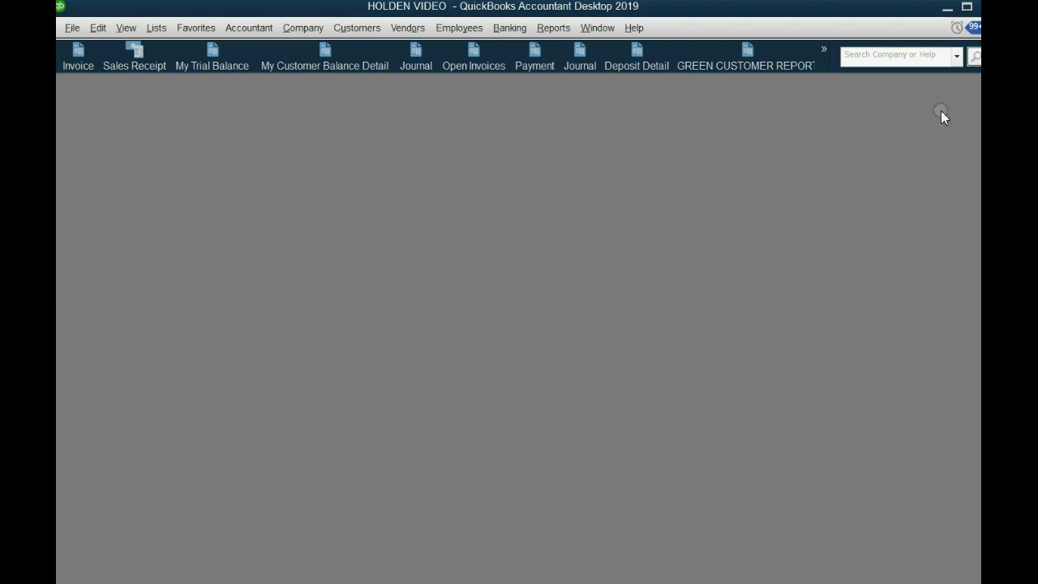
click(139, 67)
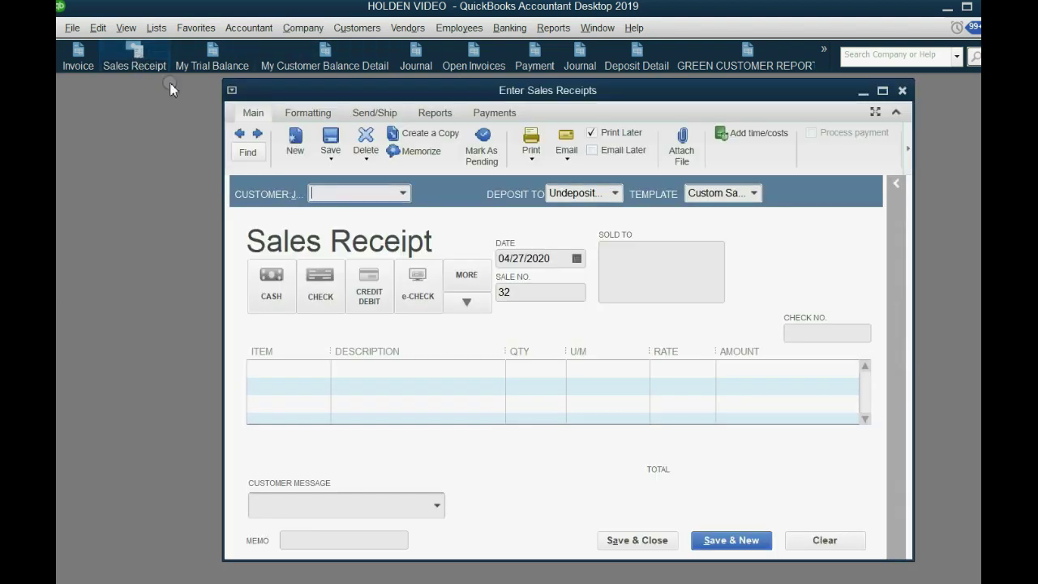
Step: Date the sales receipt 06/01/2019 and choose ANNNNA'S PIES as the customer
click(578, 260)
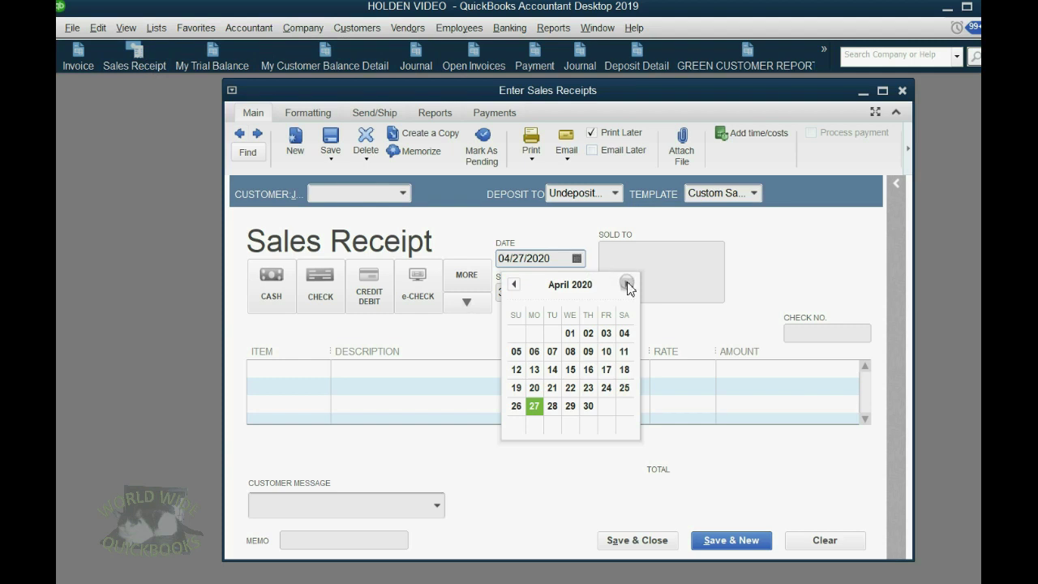
click(626, 284)
click(626, 284)
click(534, 333)
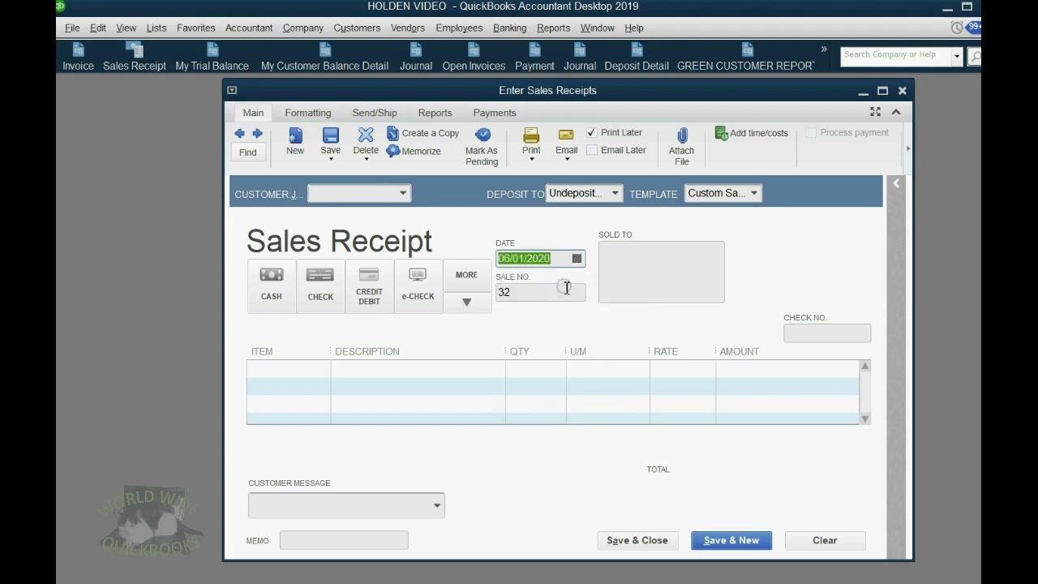
key(BackSpace)
key(BackSpace)
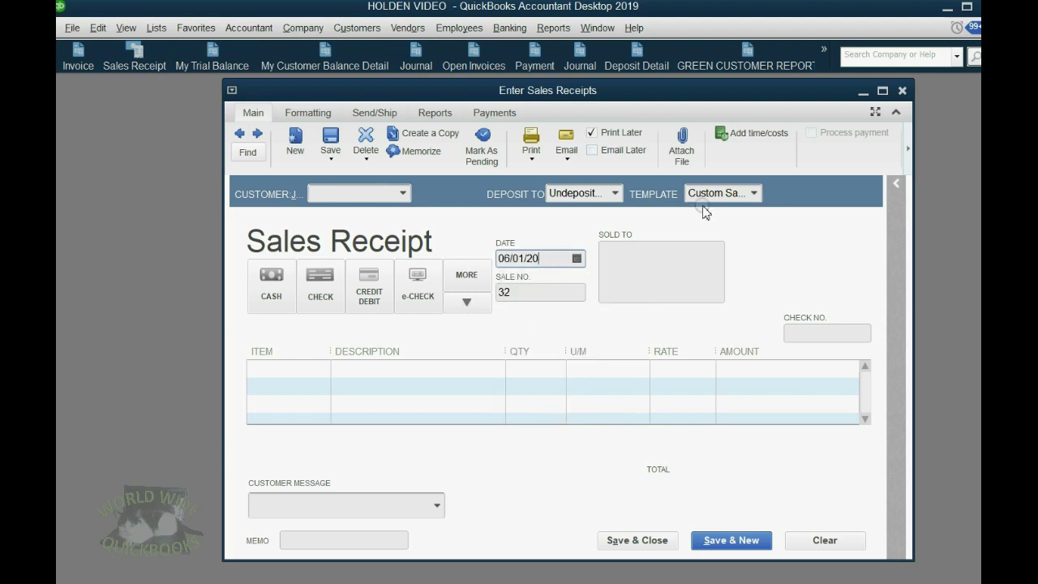
text(19)
click(403, 195)
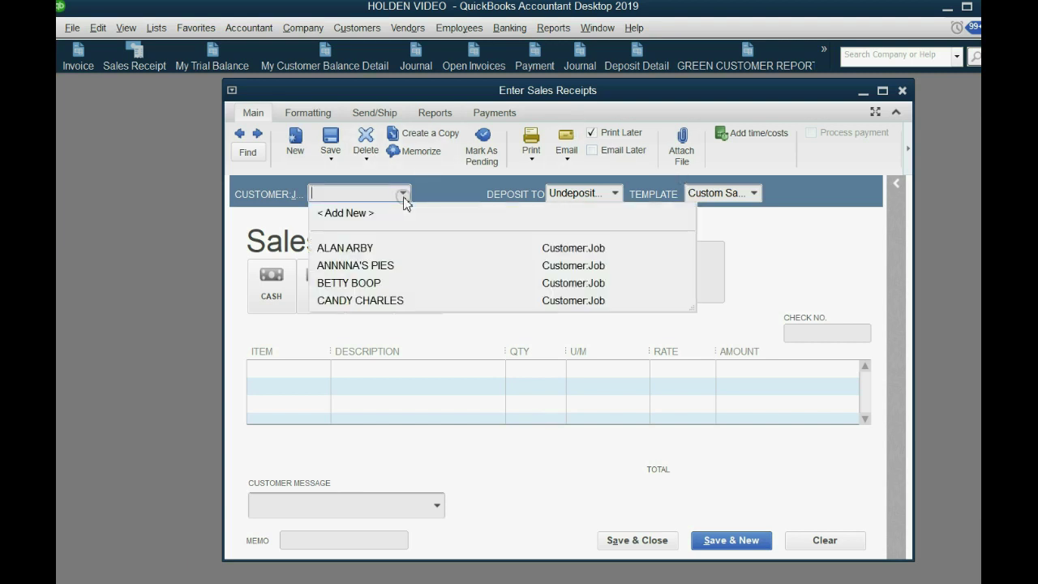
click(398, 265)
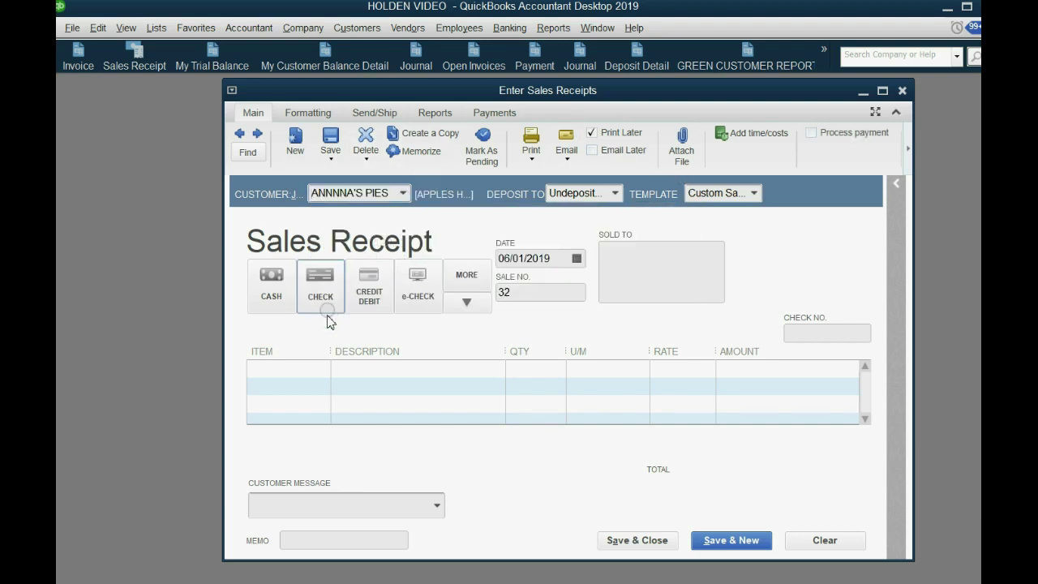
Step: Enter the APPLES item with a quantity of 10 on the sales receipt, and save and close it
click(313, 368)
click(323, 370)
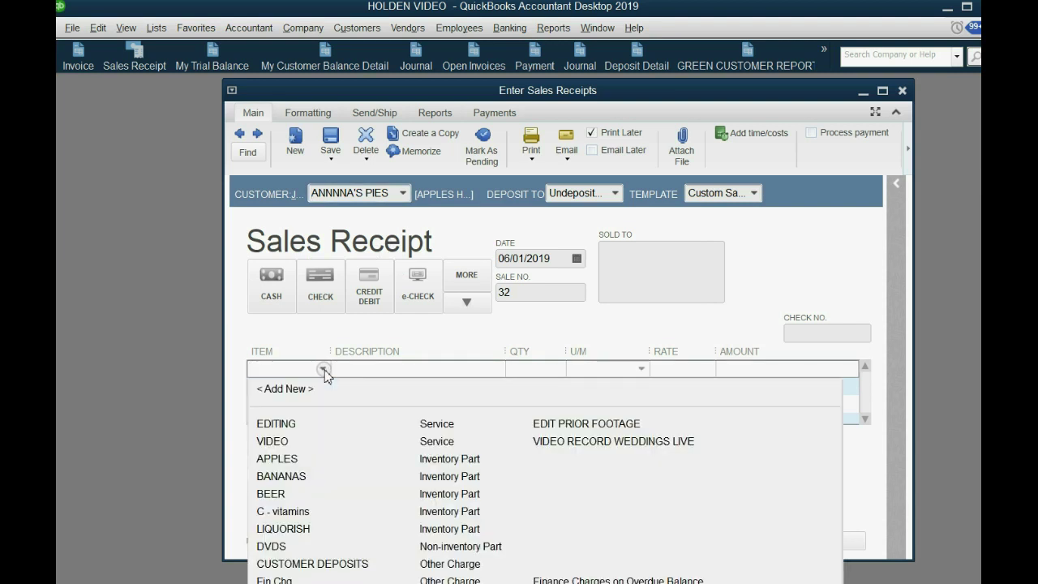
click(327, 459)
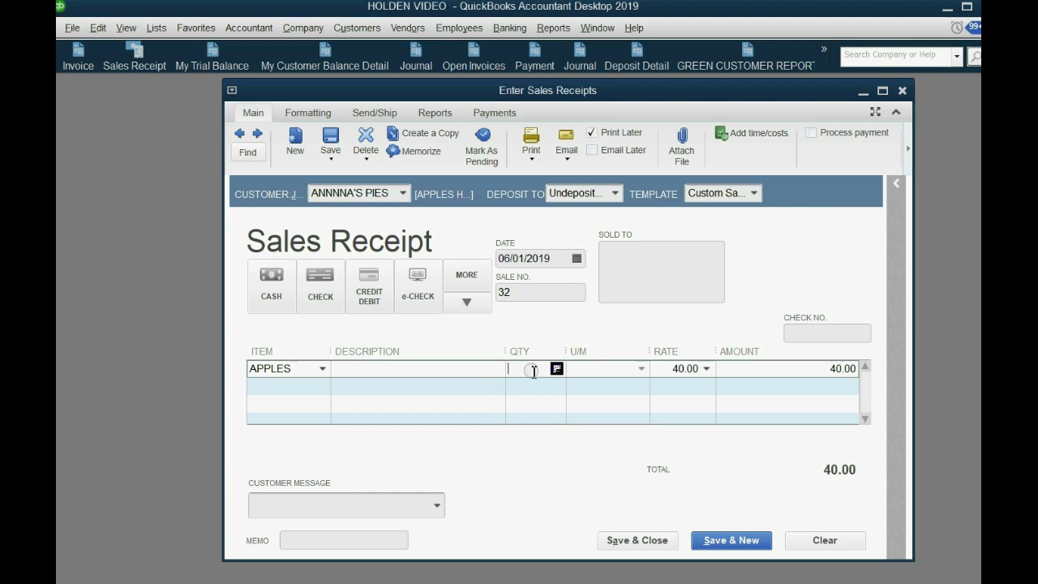
click(533, 371)
text(10)
key(Tab)
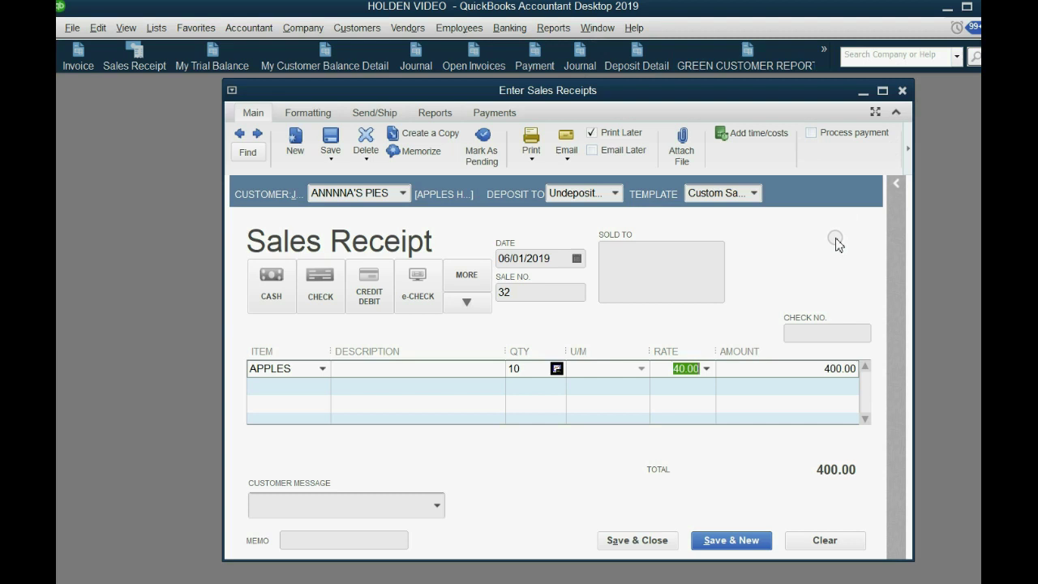
click(863, 323)
click(645, 540)
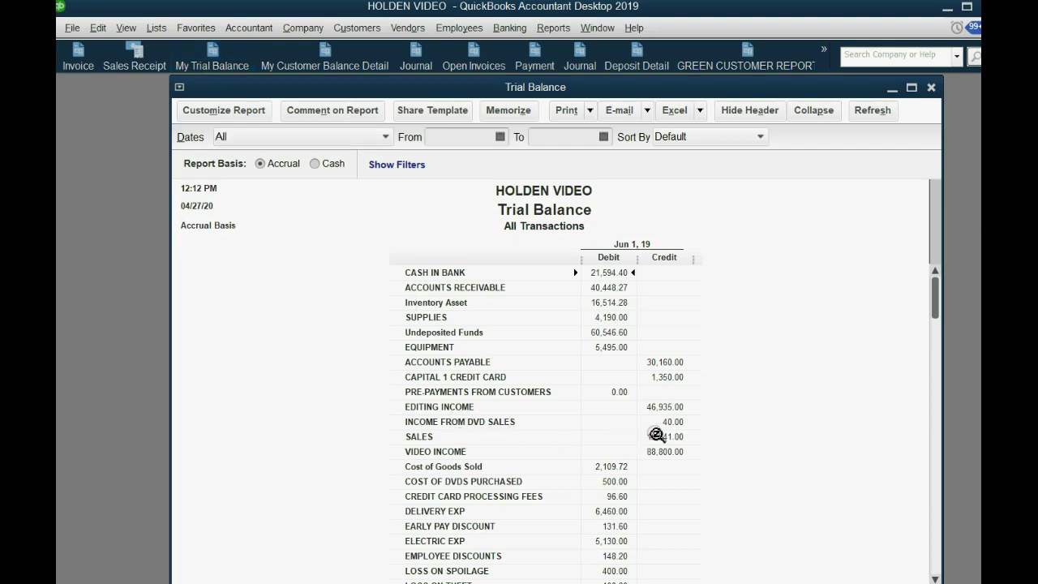
Step: Examine the transactions behind the SALES and Cost of Goods Sold balances in the Trial Balance, including the 06/01/2019 sales receipt
click(656, 436)
double_click(656, 436)
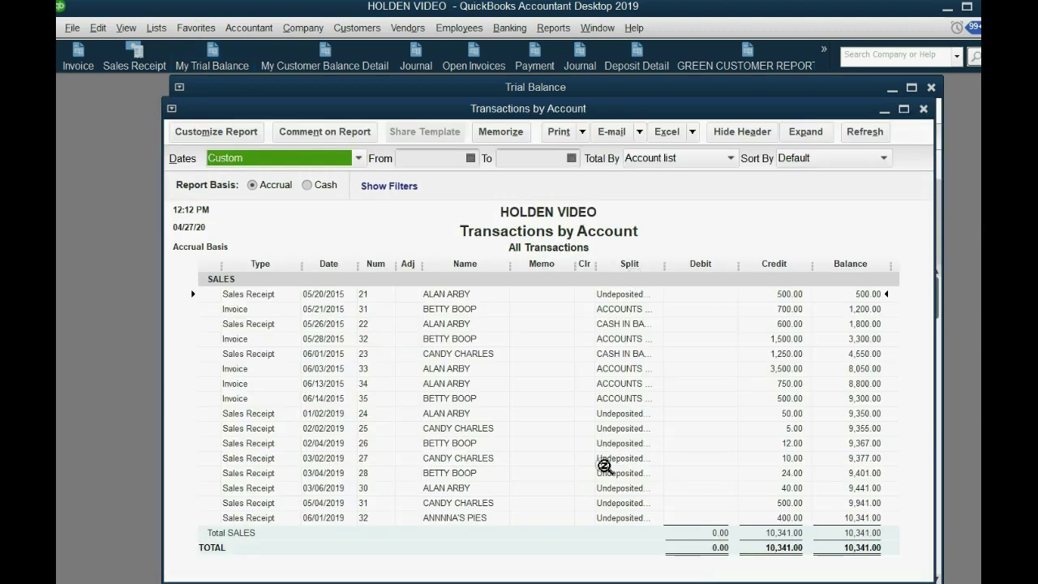
click(616, 517)
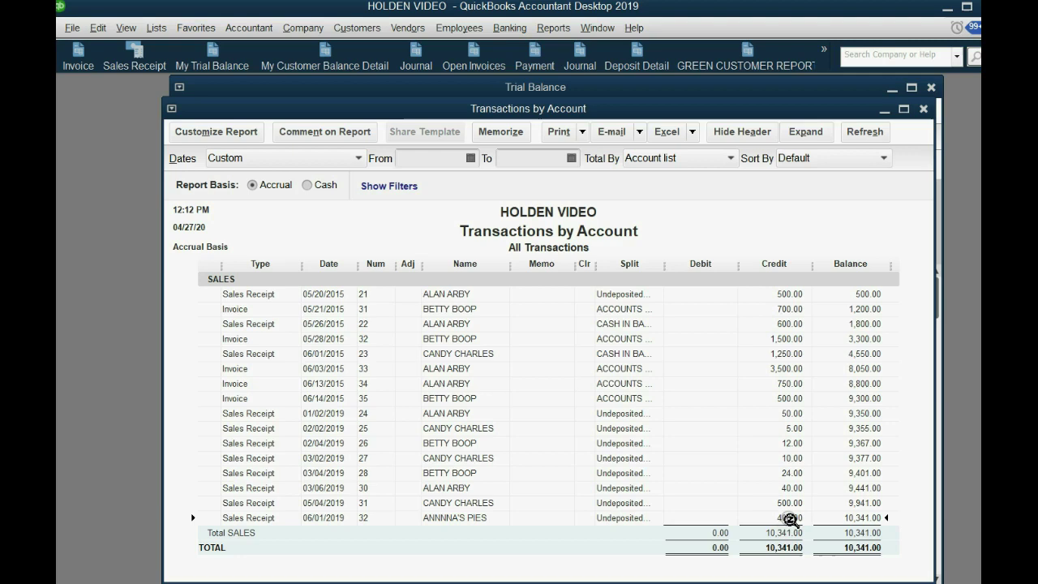
click(923, 109)
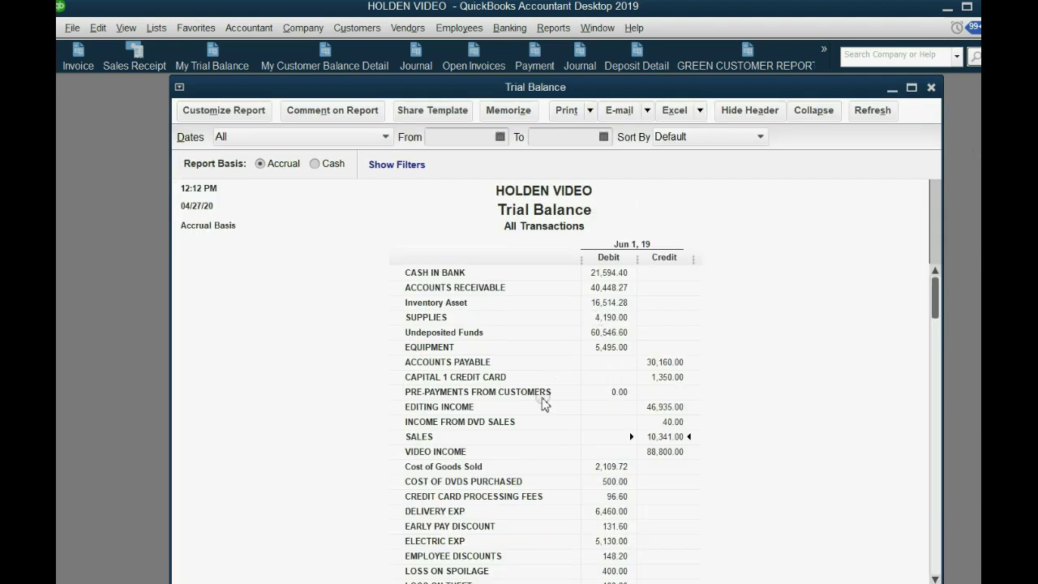
double_click(598, 467)
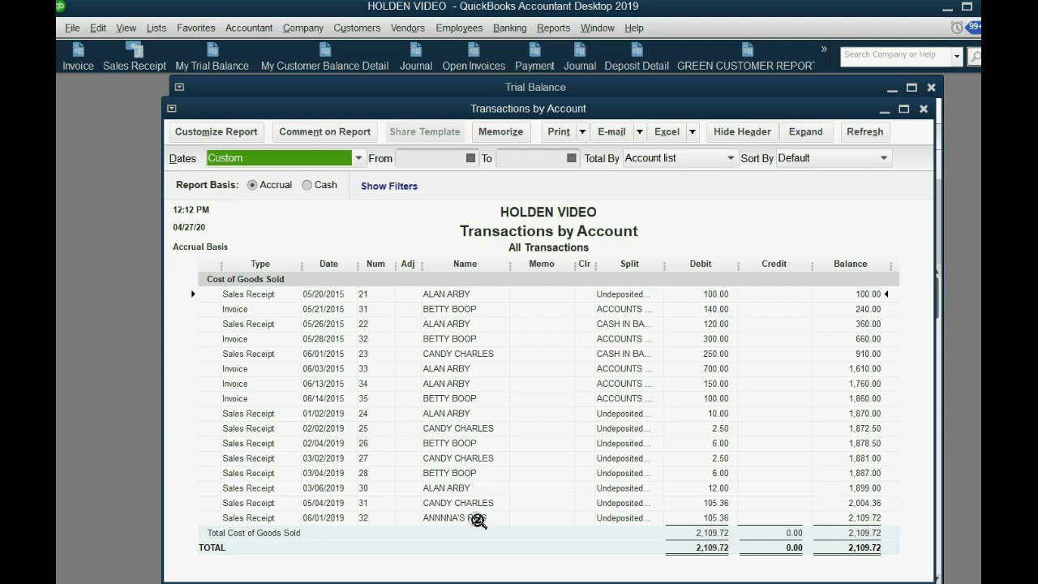
click(362, 515)
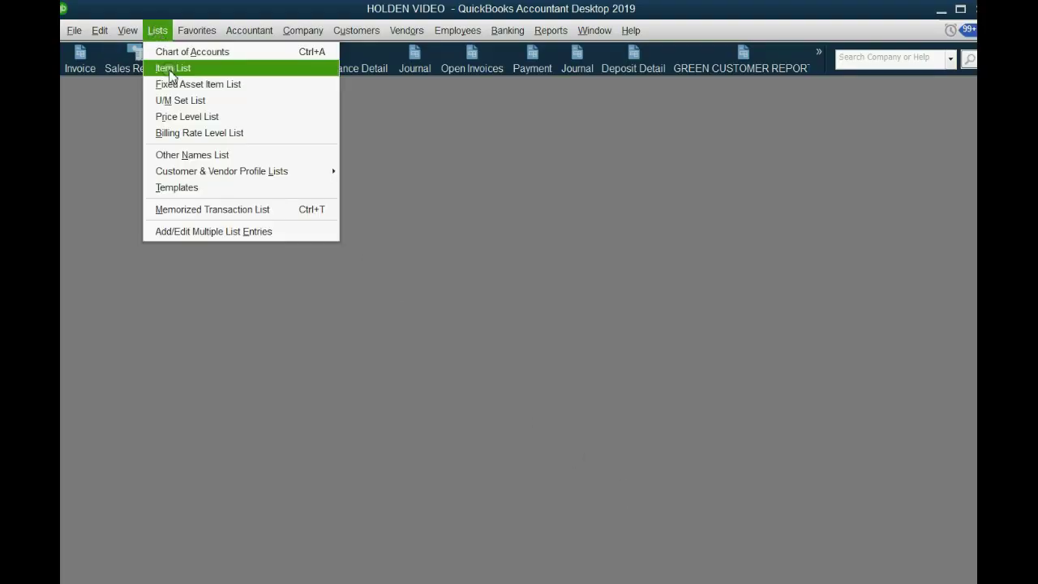
Step: Start a new per-item price level in the Price Level List and name it BETTY'S DISCOUNT
click(186, 116)
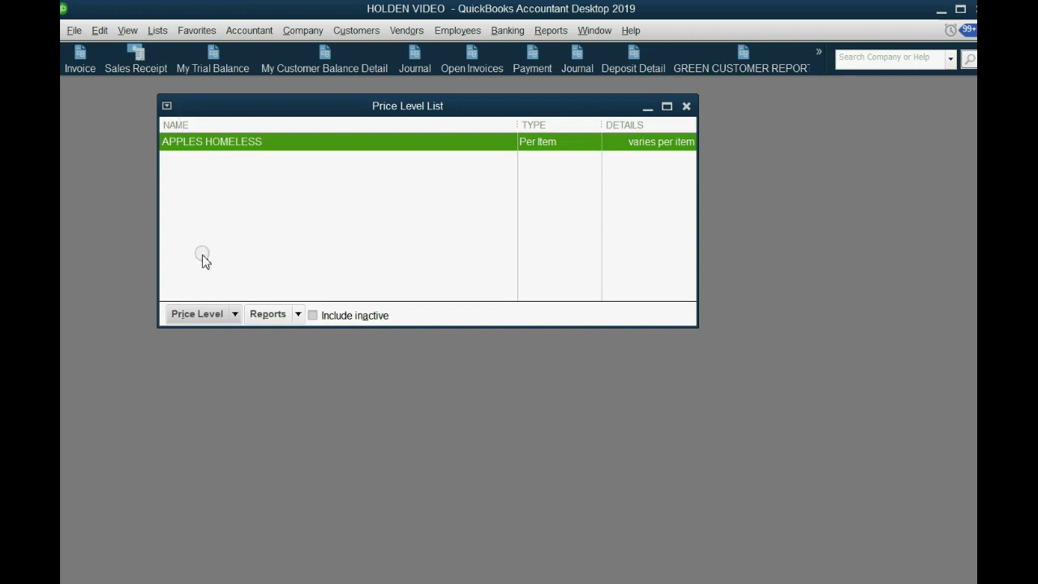
click(228, 314)
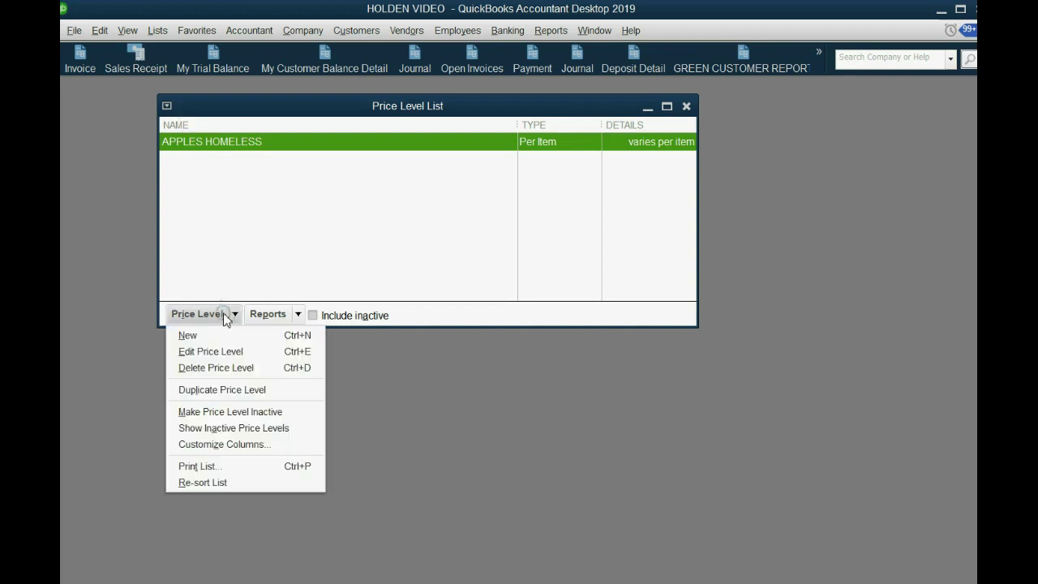
click(222, 335)
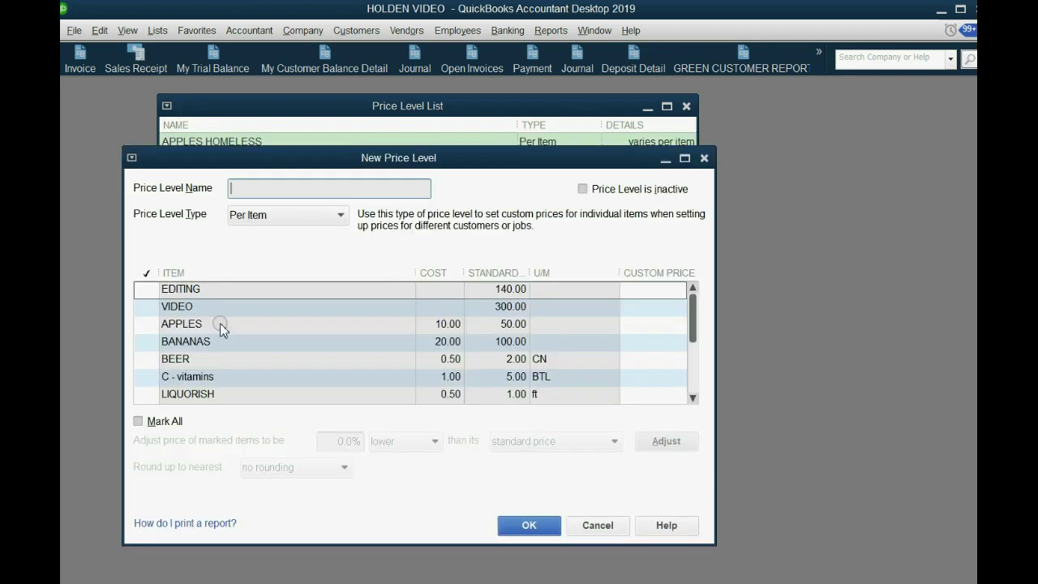
text(BETTY'S DISCOUNT)
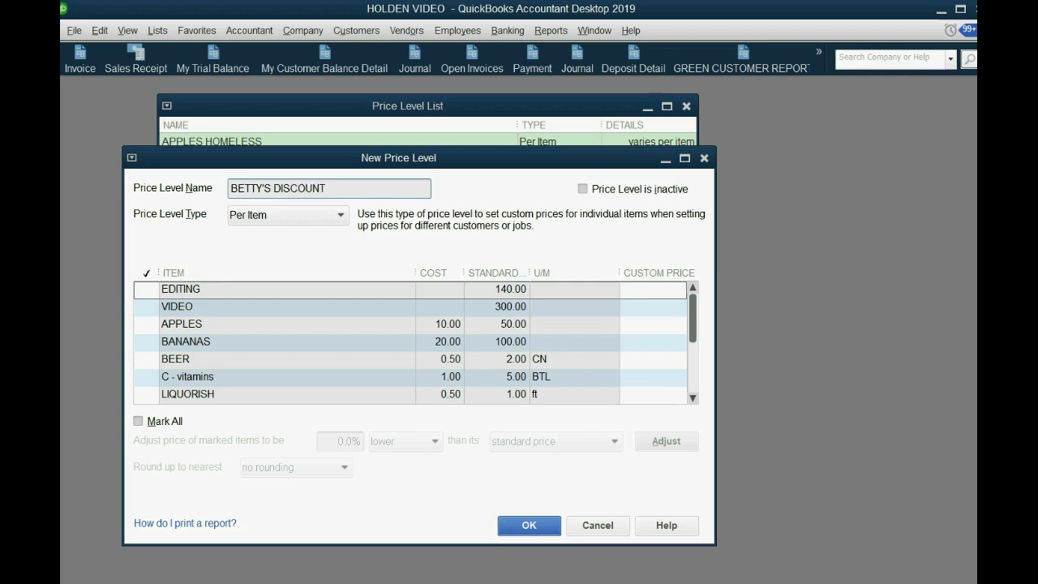
Step: Mark EDITING and VIDEO, adjust their prices to 20% lower than the standard price, and save the price level
click(142, 291)
click(142, 308)
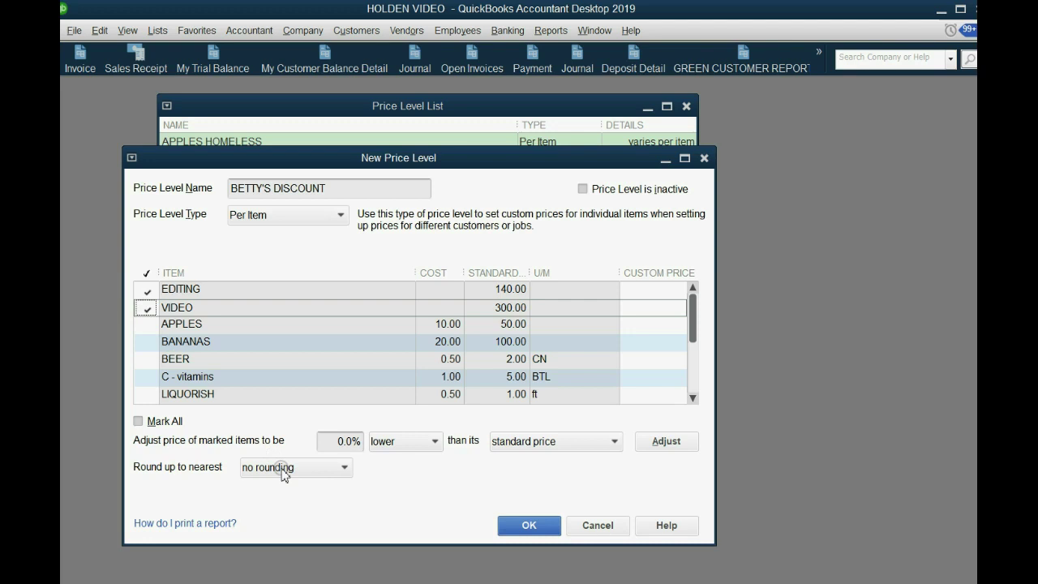
click(341, 442)
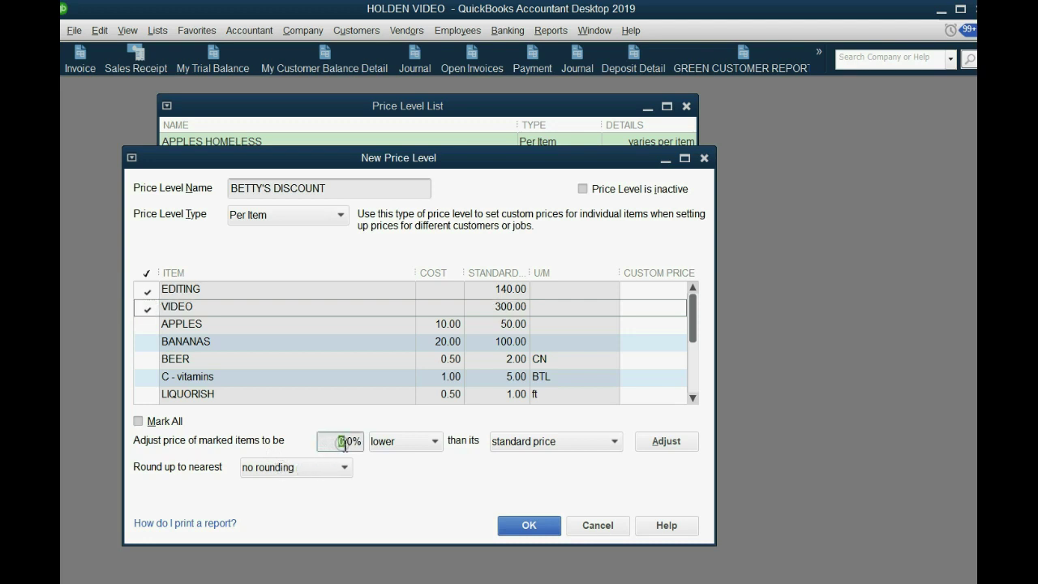
text(2)
key(Tab)
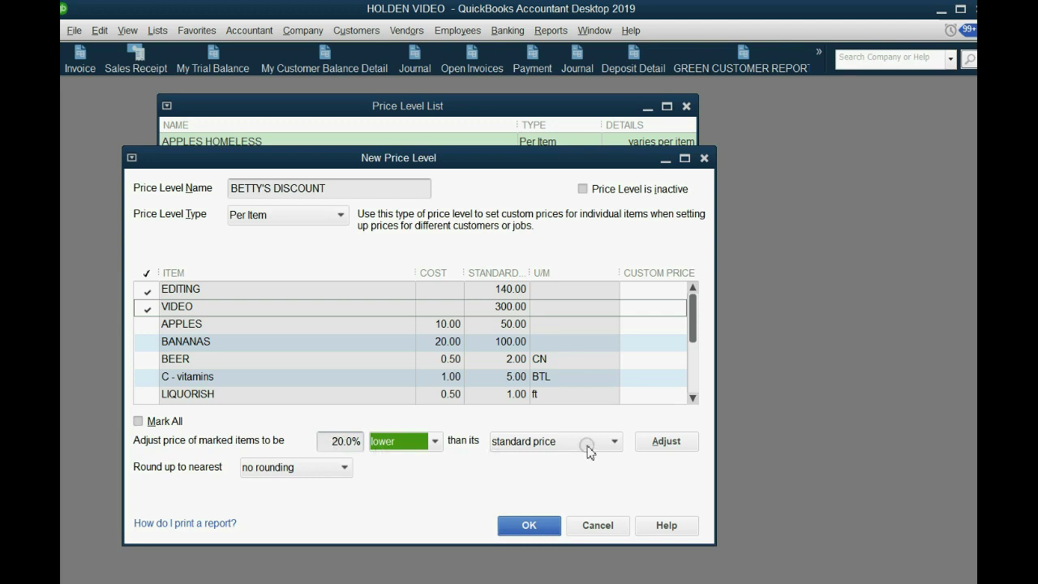
click(653, 442)
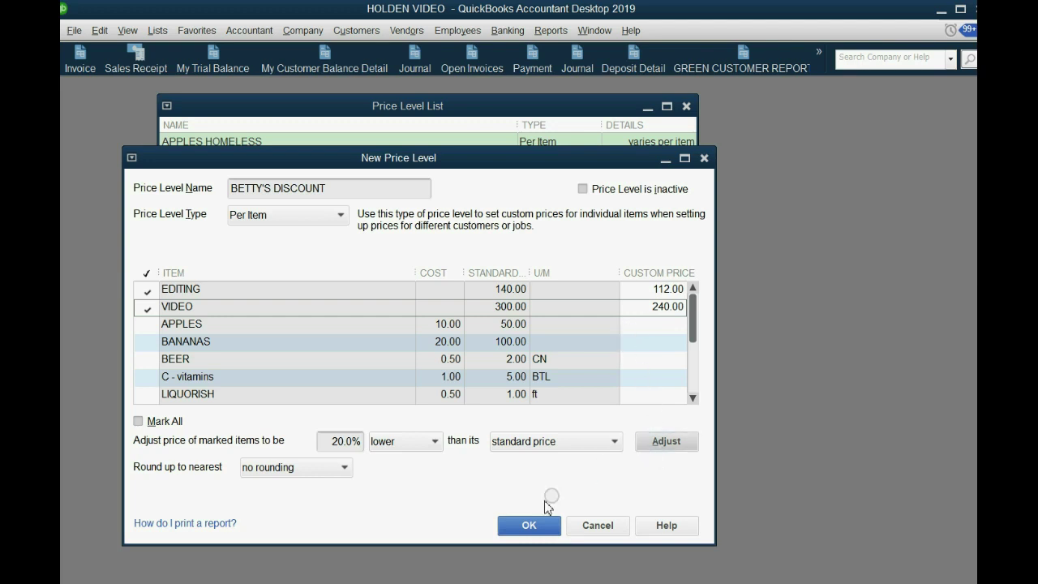
click(528, 525)
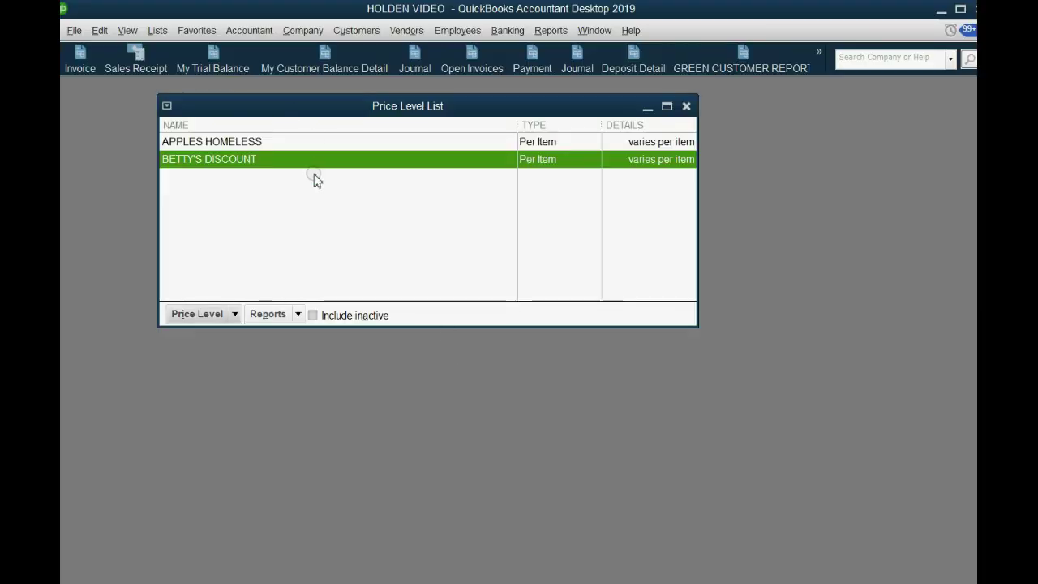
Step: Assign the BETTY'S DISCOUNT price level in the payment settings of the customer it is named after, and save the customer
click(366, 33)
click(372, 52)
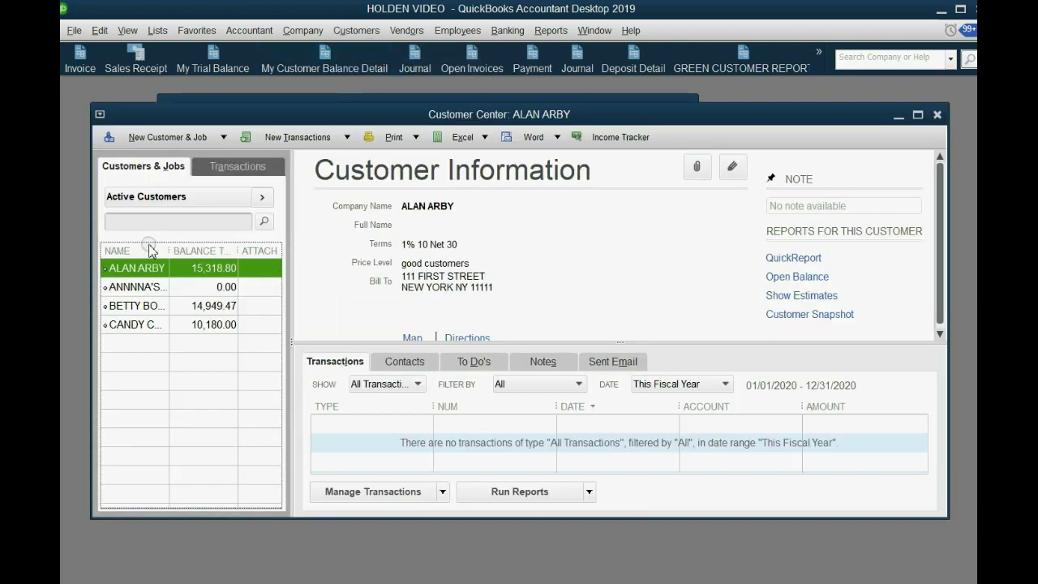
double_click(150, 307)
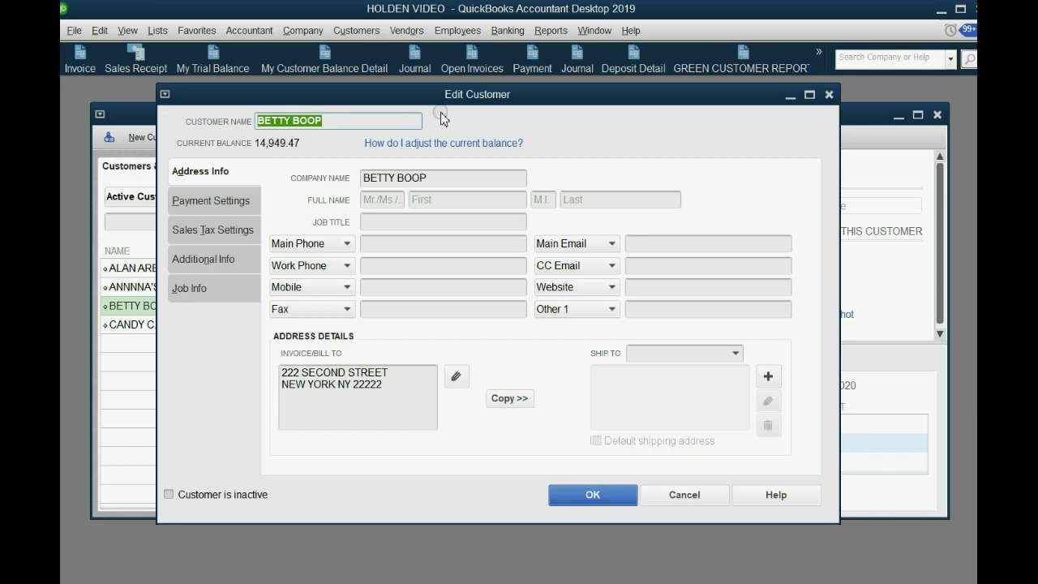
click(216, 206)
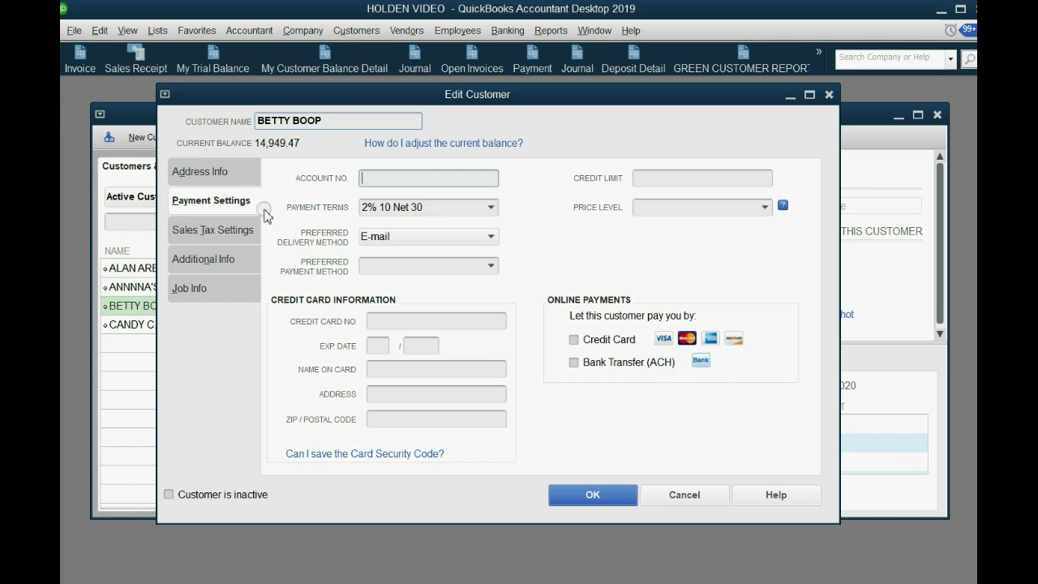
click(765, 208)
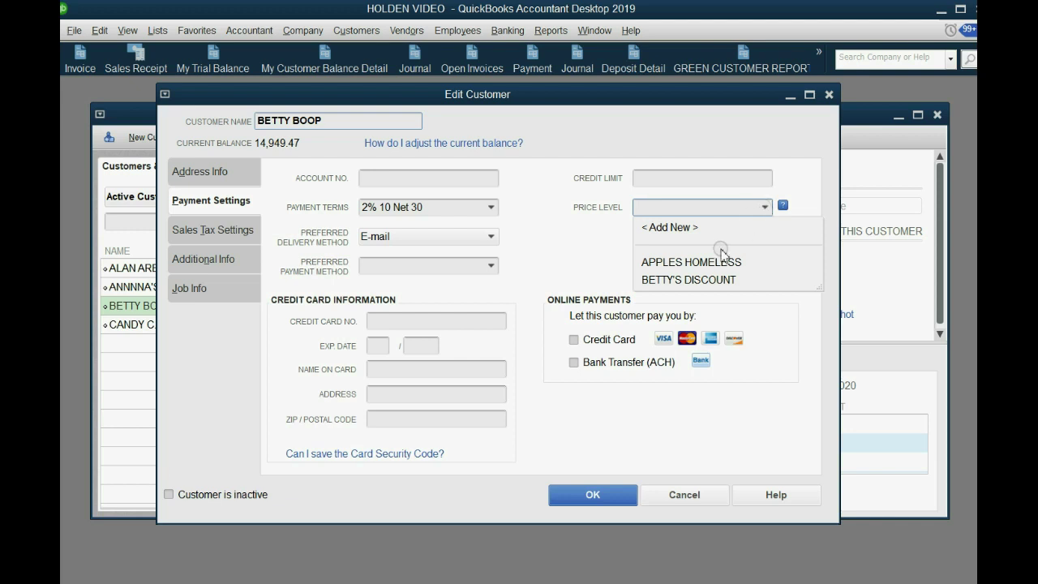
click(713, 280)
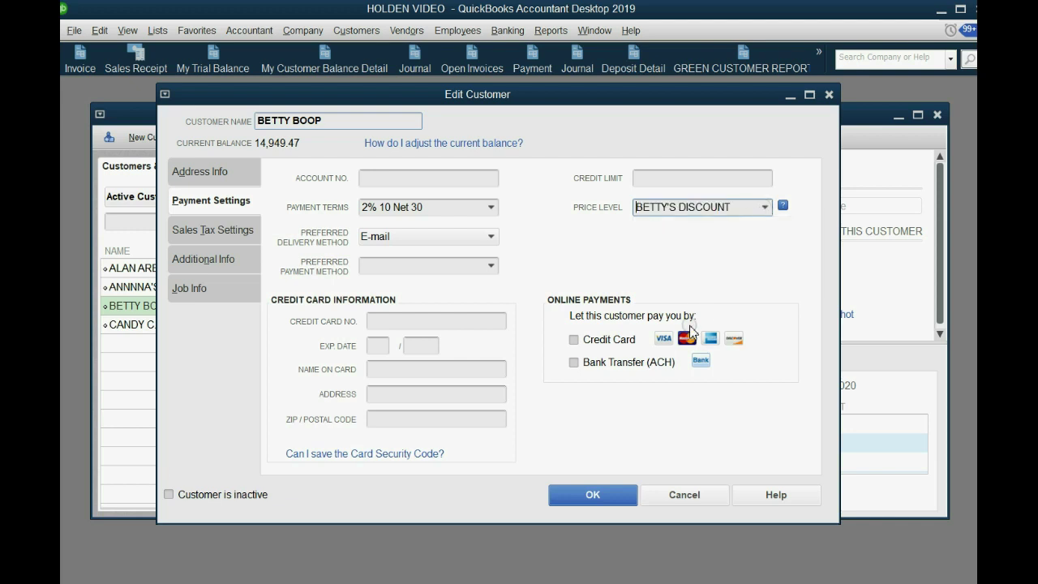
click(592, 496)
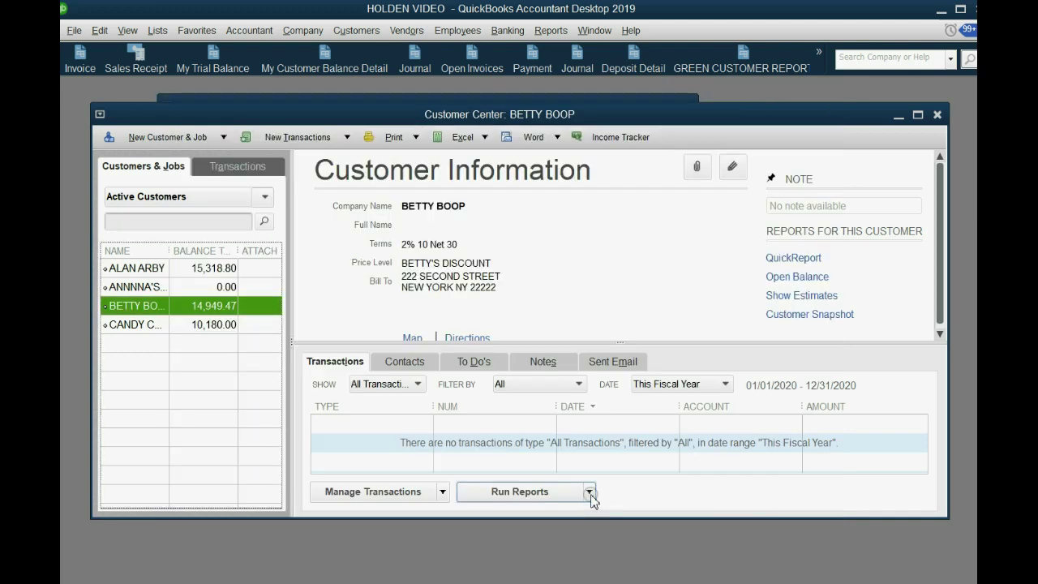
Step: Close the Customer Center and the Price Level List, and return from the slide show to QuickBooks
click(937, 115)
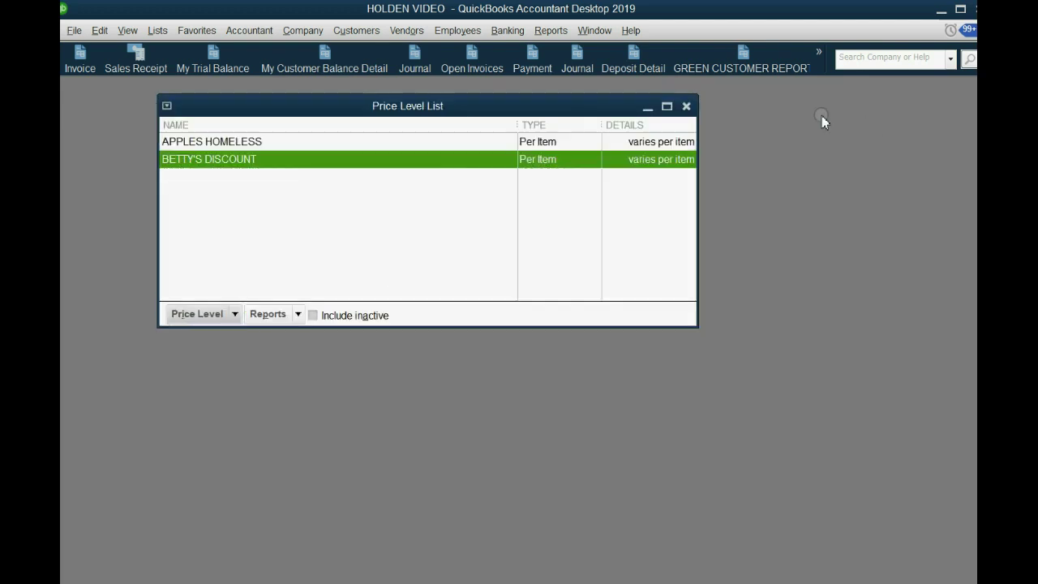
click(687, 107)
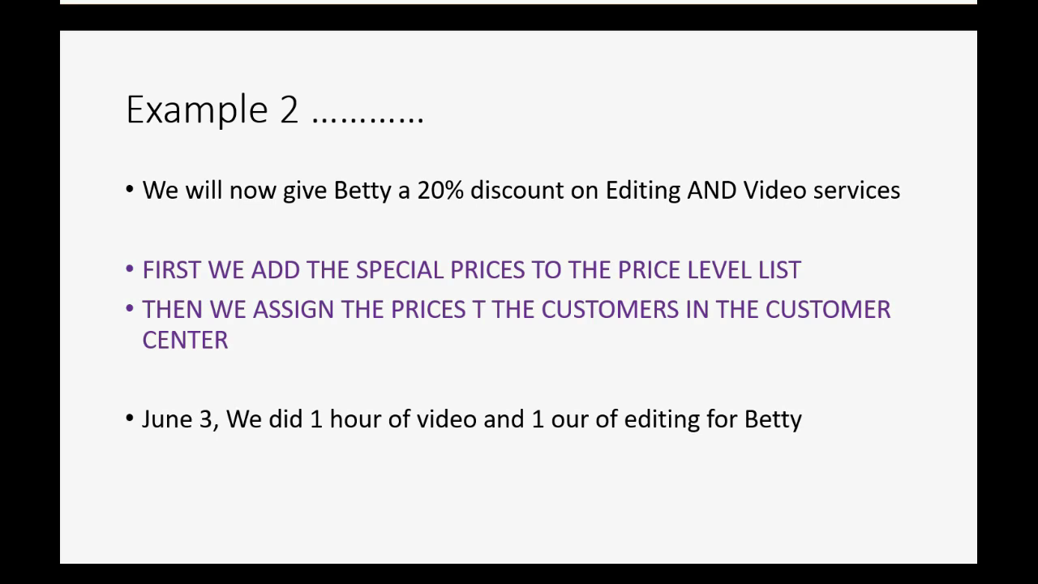
click(730, 551)
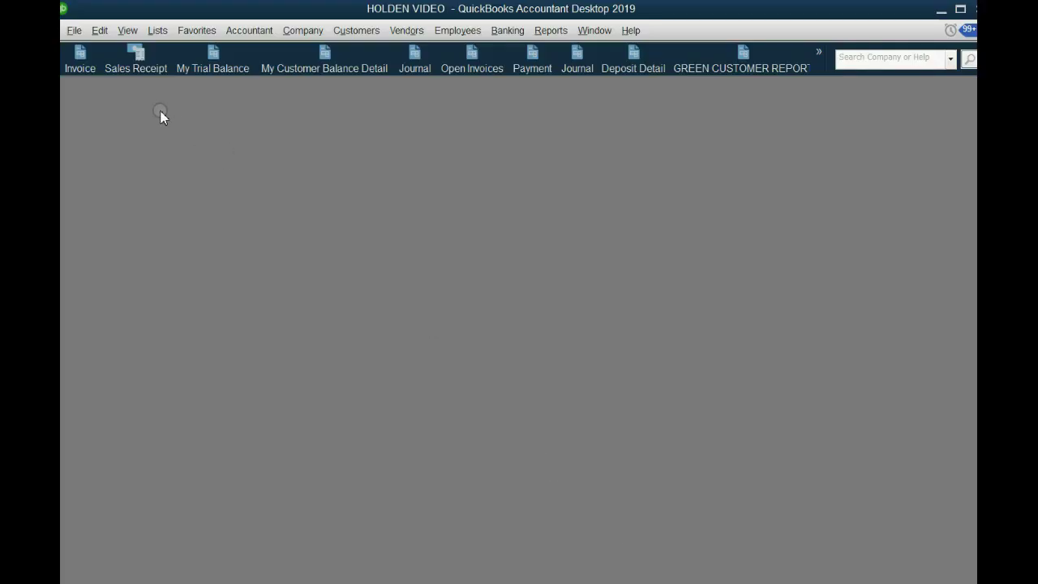
Step: Start a new sales receipt dated 06/03/2019 for the customer who has the BETTY'S DISCOUNT price level
click(133, 69)
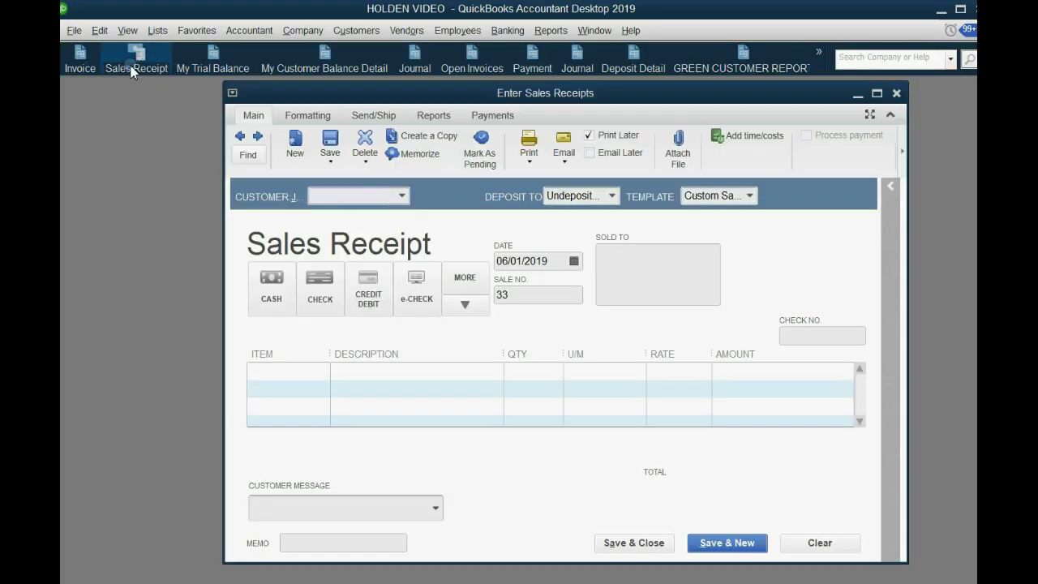
click(573, 260)
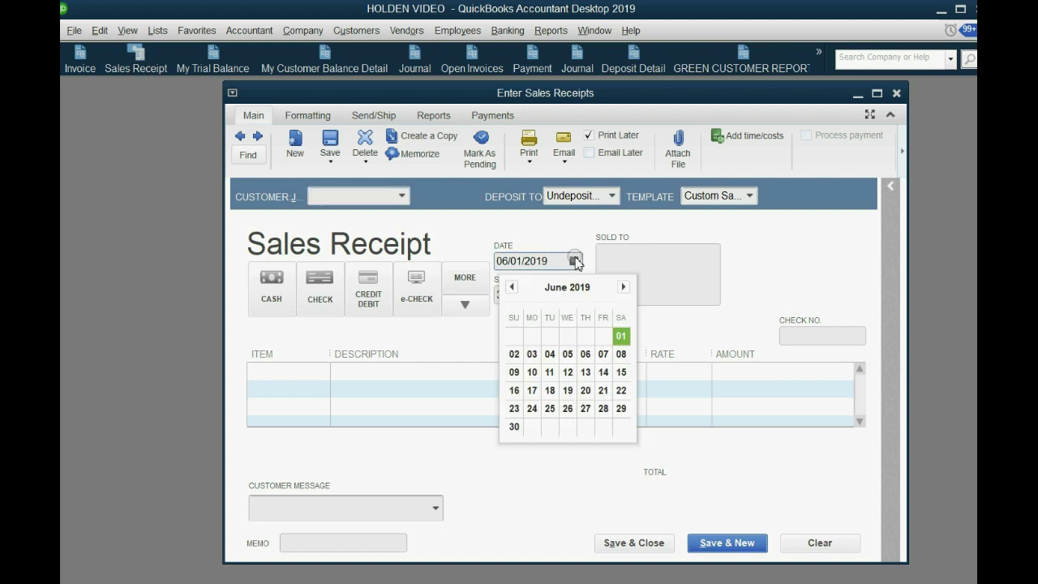
click(530, 352)
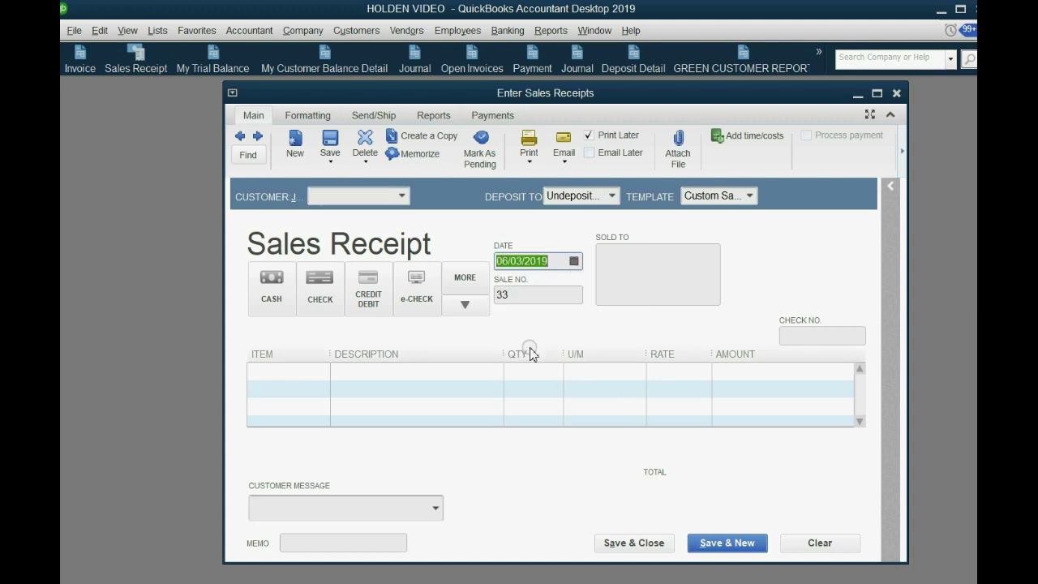
click(401, 196)
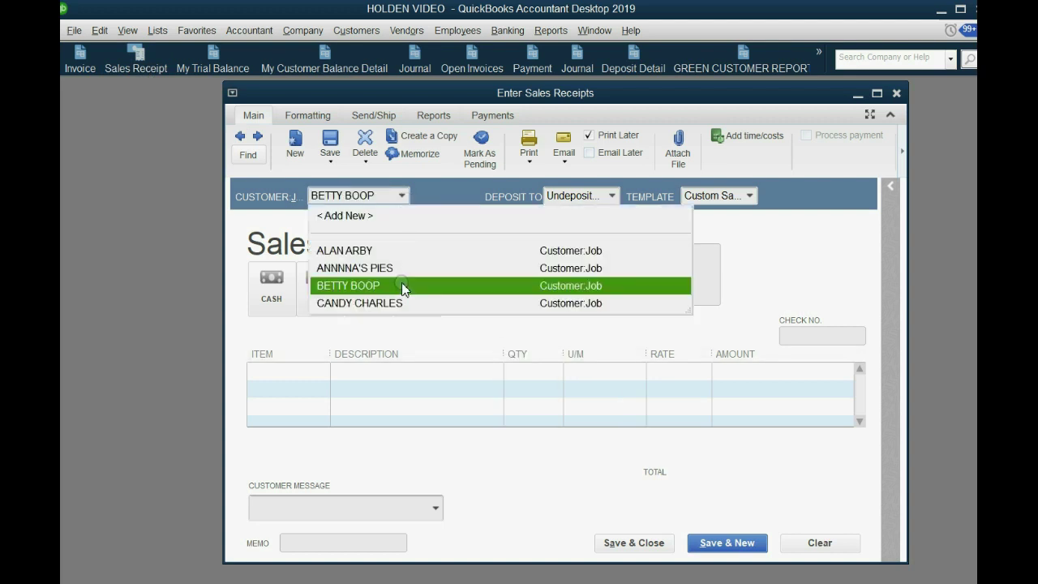
click(402, 286)
Step: Add the EDITING and VIDEO service items on separate lines of the sales receipt, then save and close it
click(325, 371)
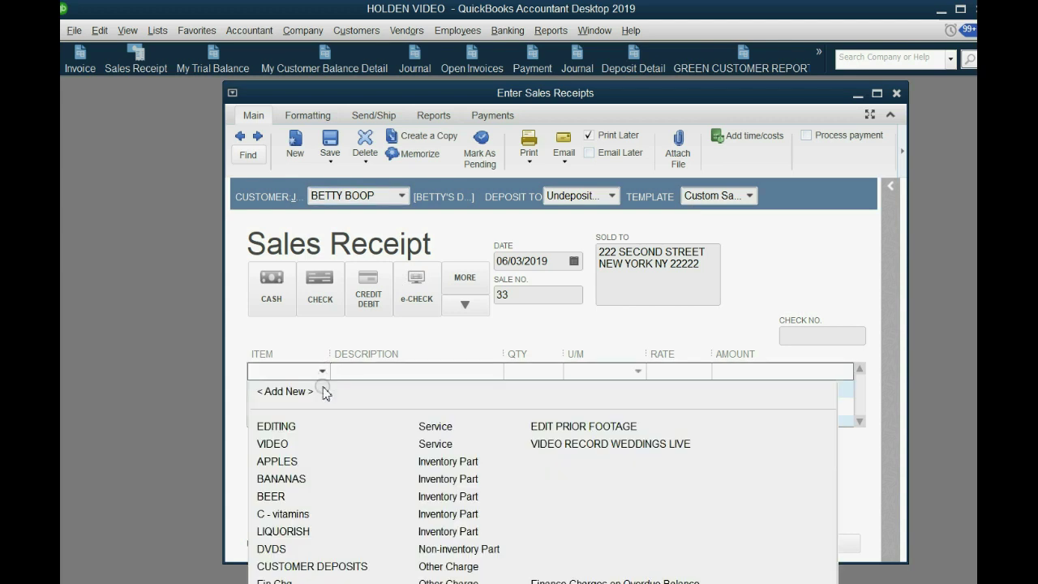
click(319, 425)
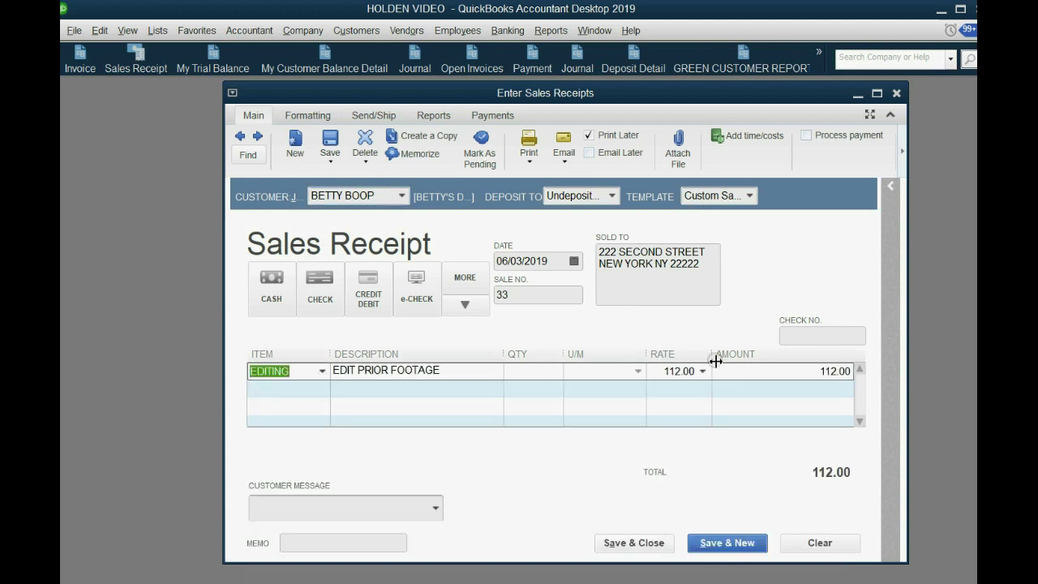
click(827, 370)
click(820, 372)
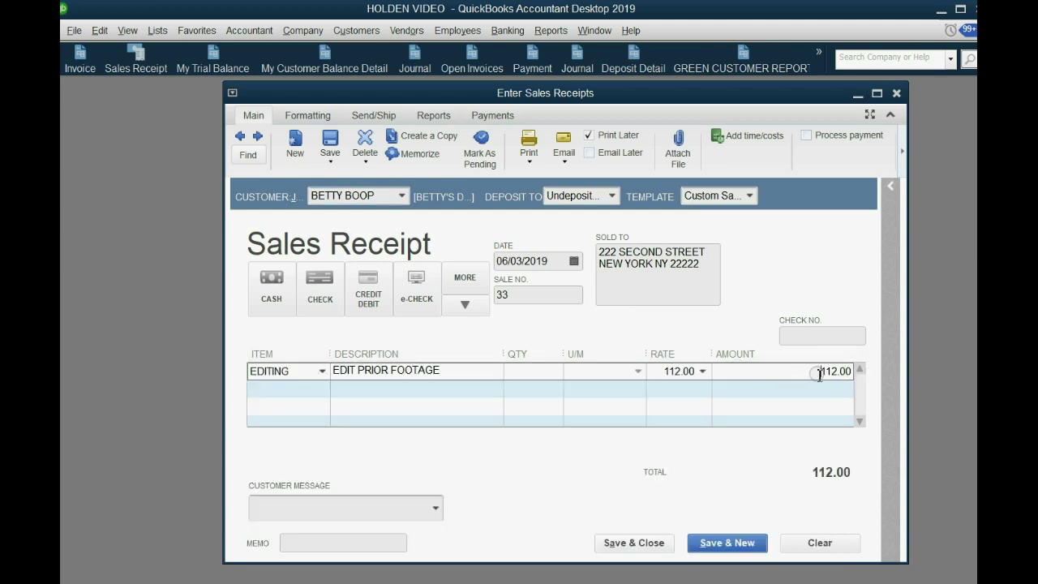
click(324, 391)
click(325, 391)
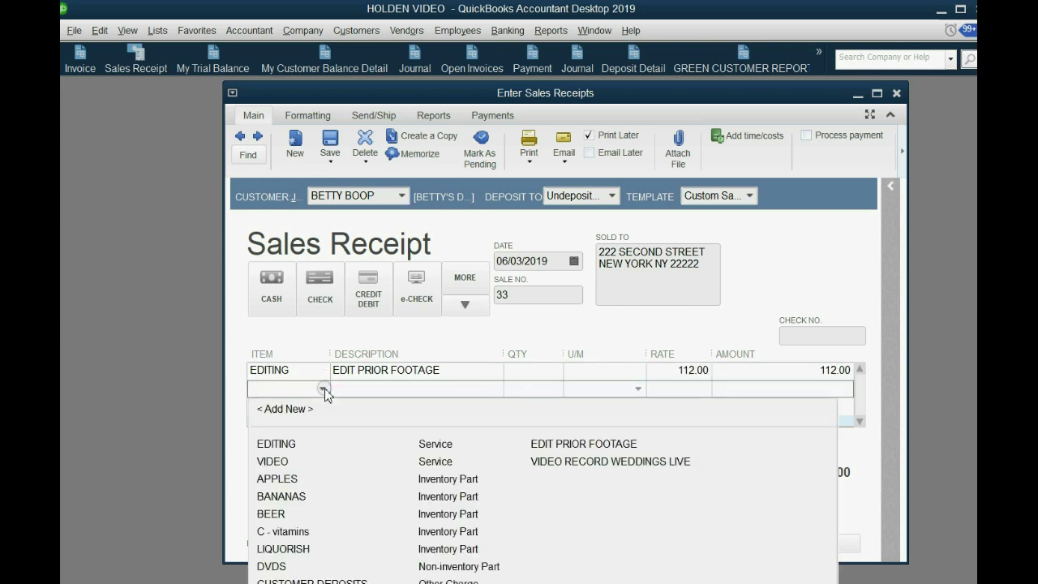
click(308, 461)
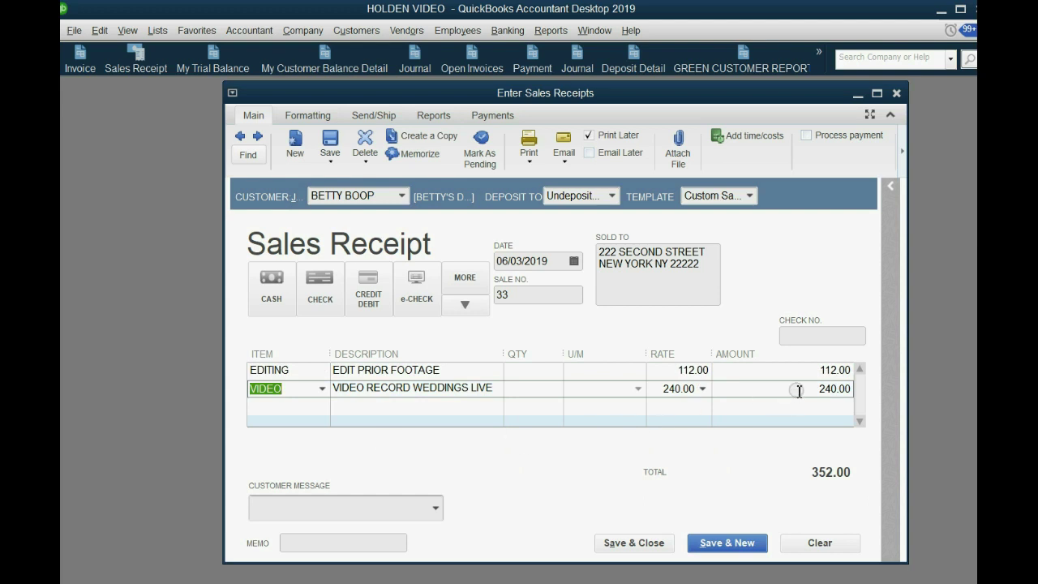
click(844, 389)
click(817, 389)
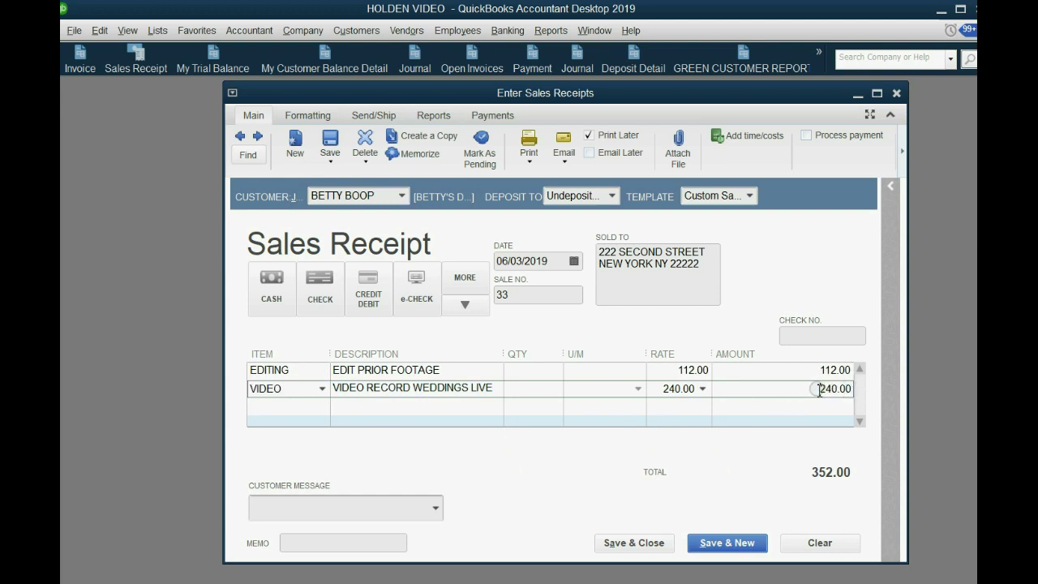
click(648, 504)
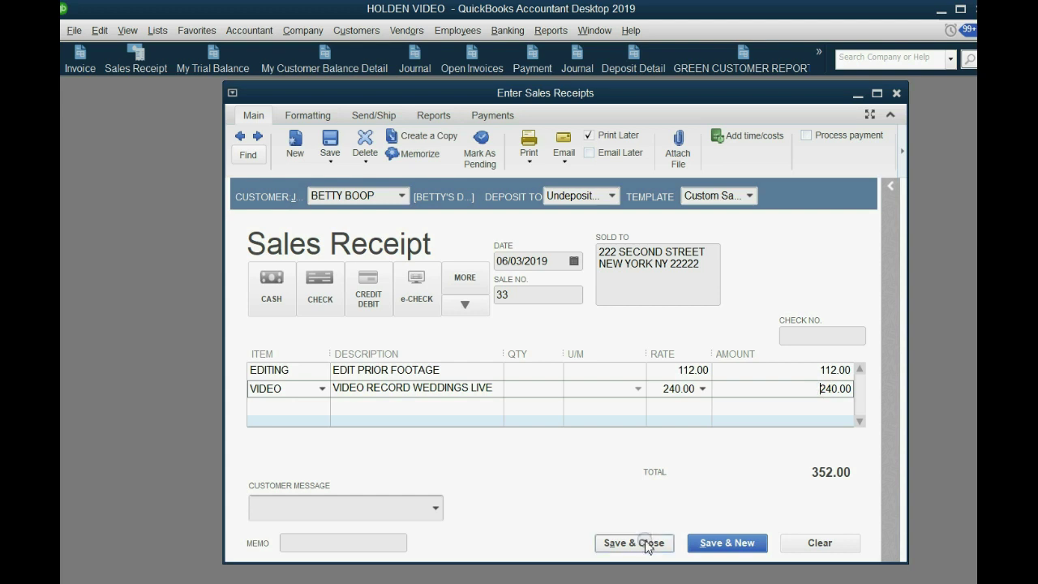